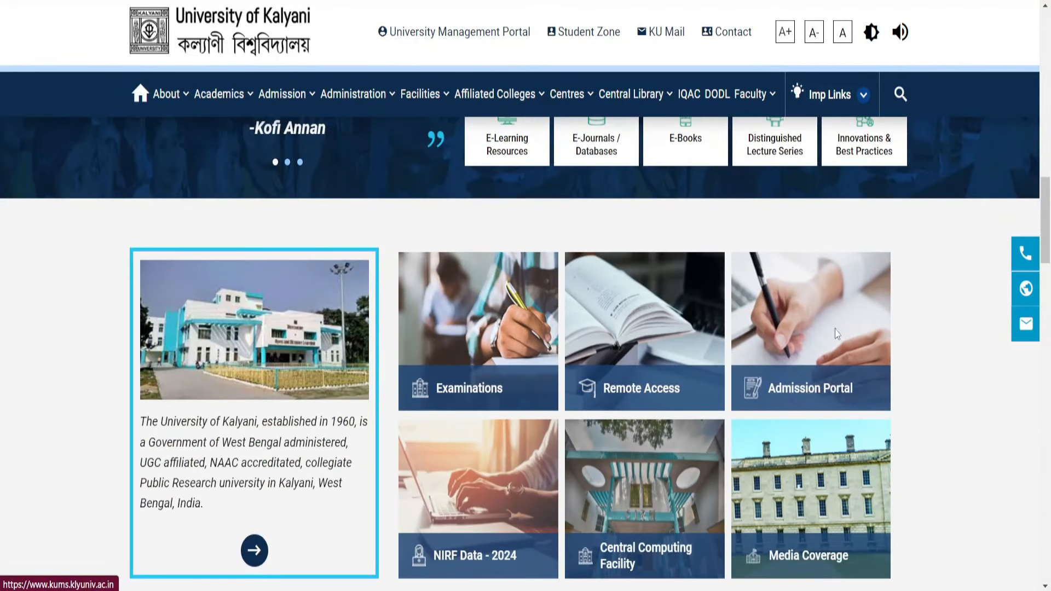
Step: Open the University of Kalyani Admission Portal and start a new online admission
left_click(835, 334)
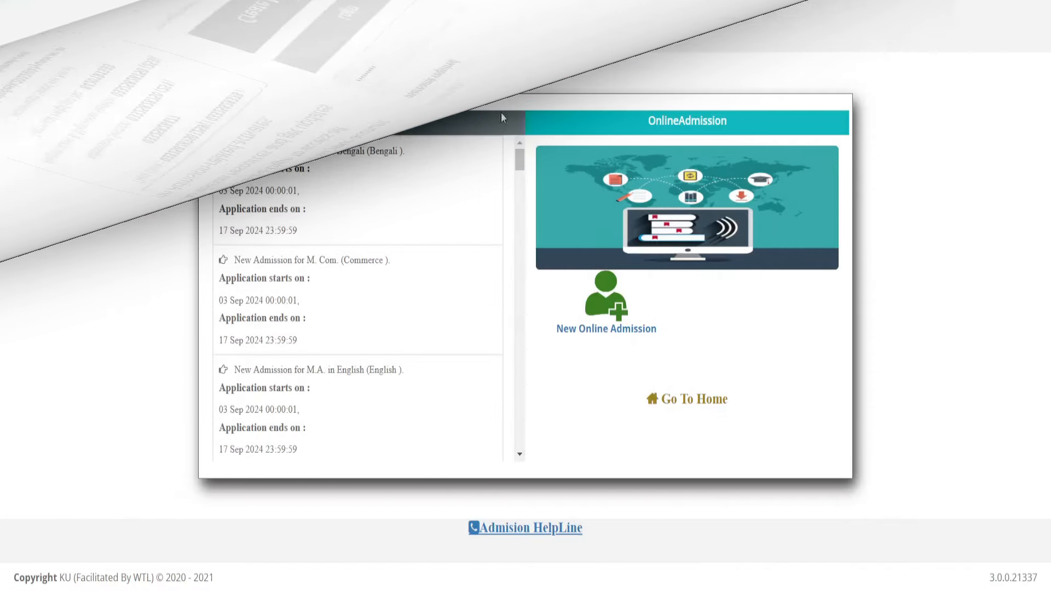
left_click(605, 330)
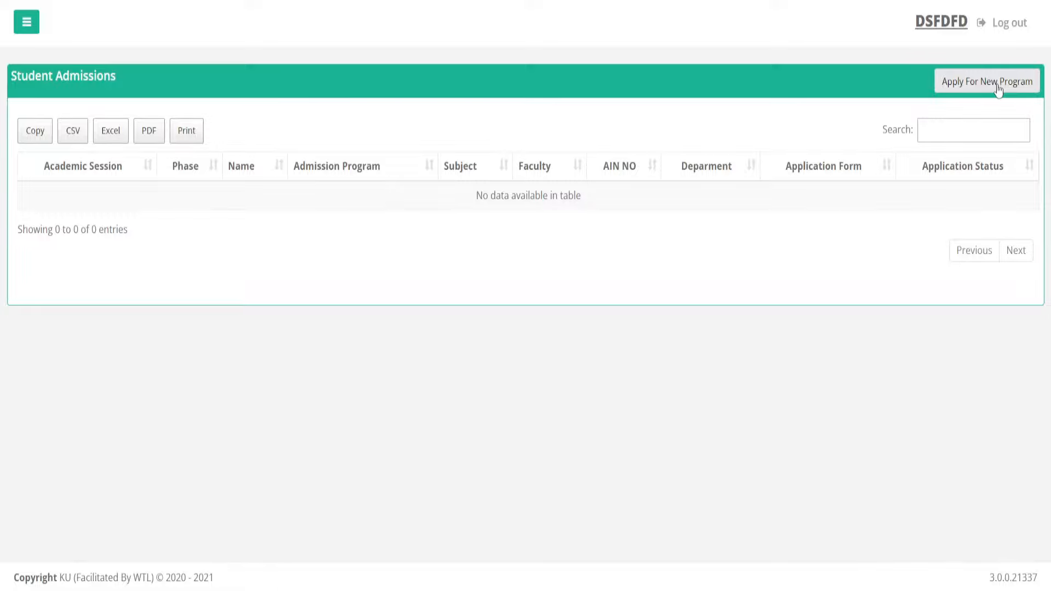
Step: Apply for a new program with programme M. A., course of study M.A. in English and subject English, and confirm the application
left_click(998, 87)
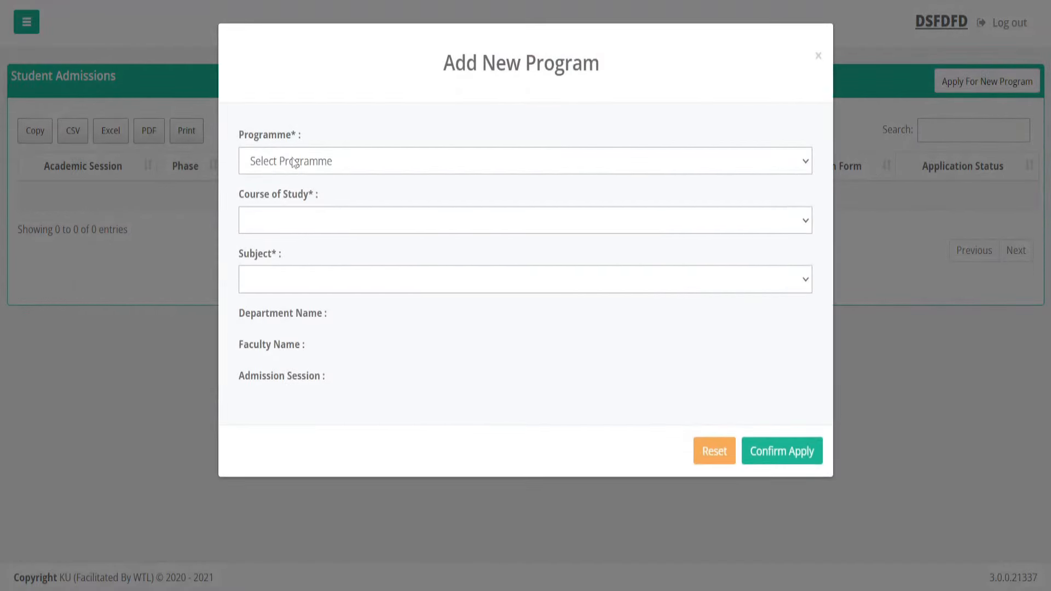
left_click(294, 163)
left_click(286, 208)
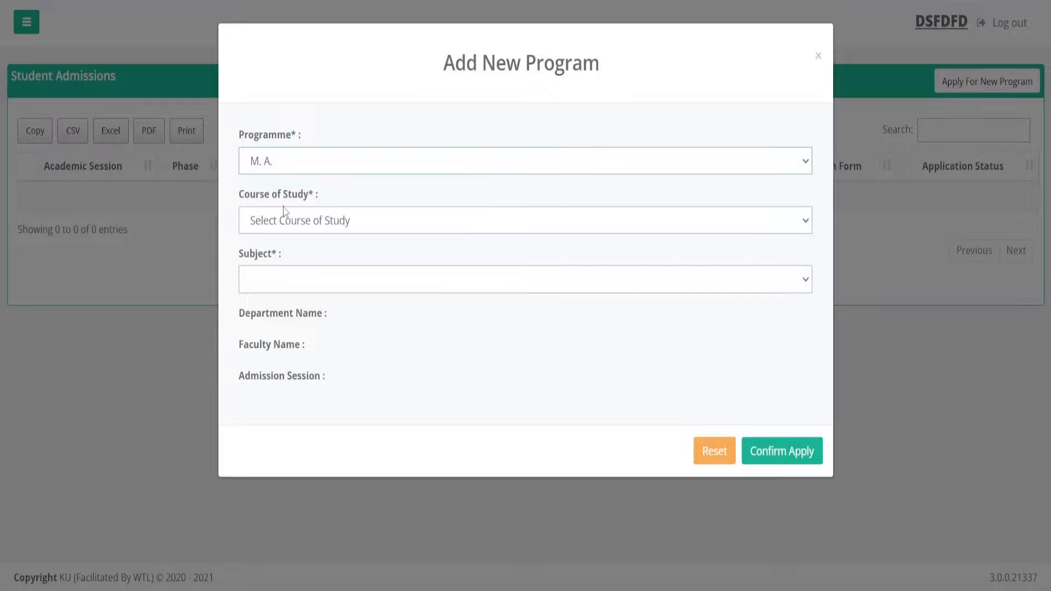
left_click(287, 219)
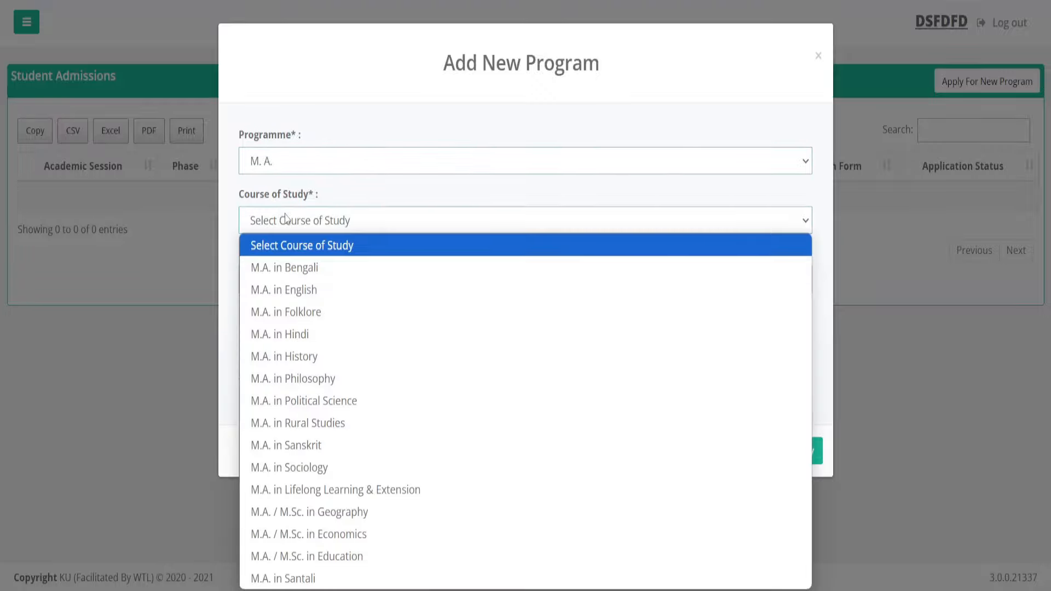
left_click(301, 292)
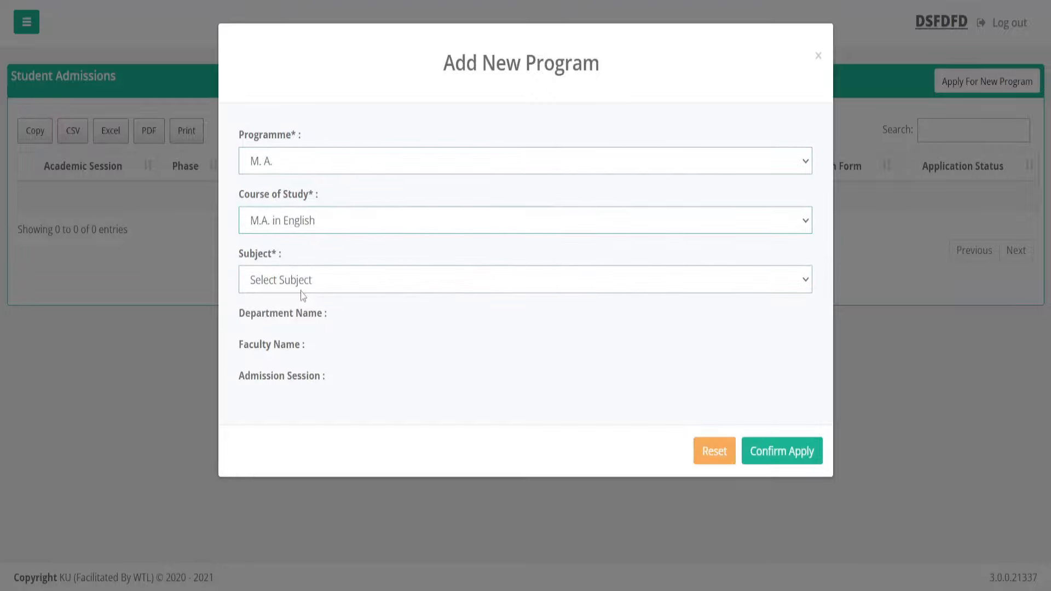
left_click(315, 284)
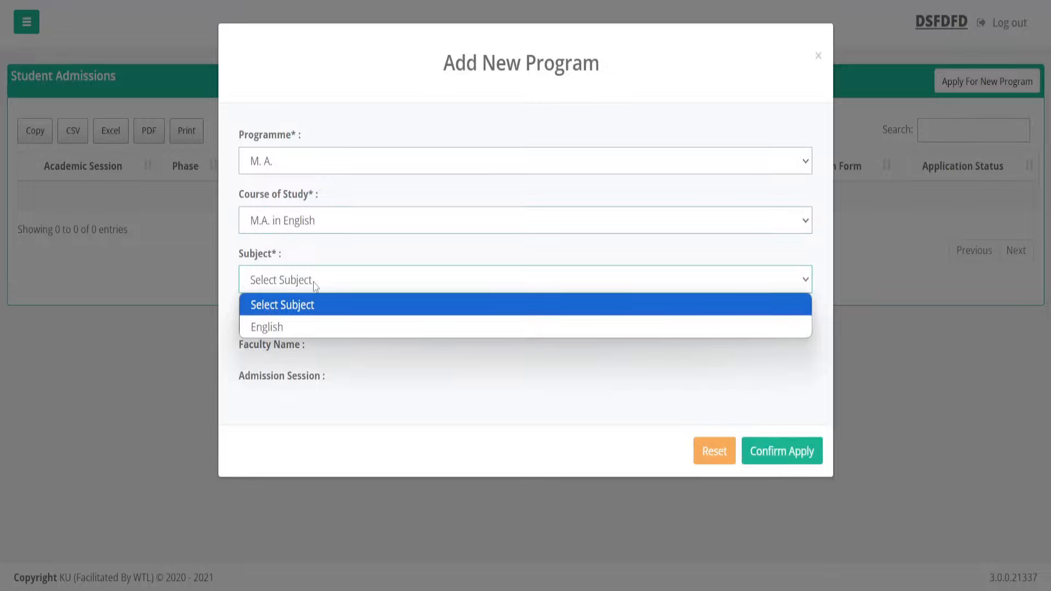
left_click(303, 323)
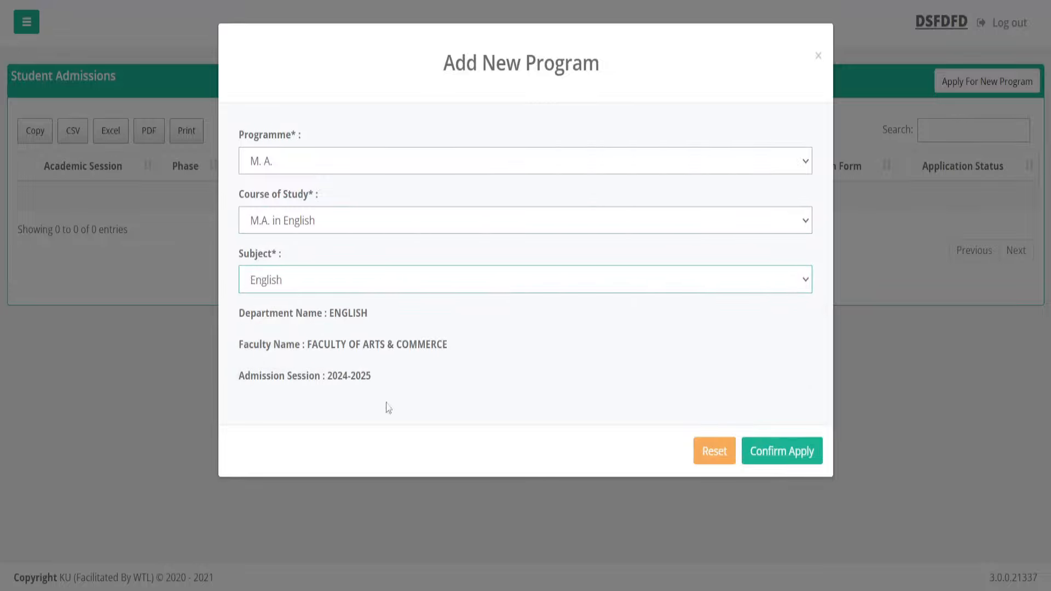
left_click(803, 460)
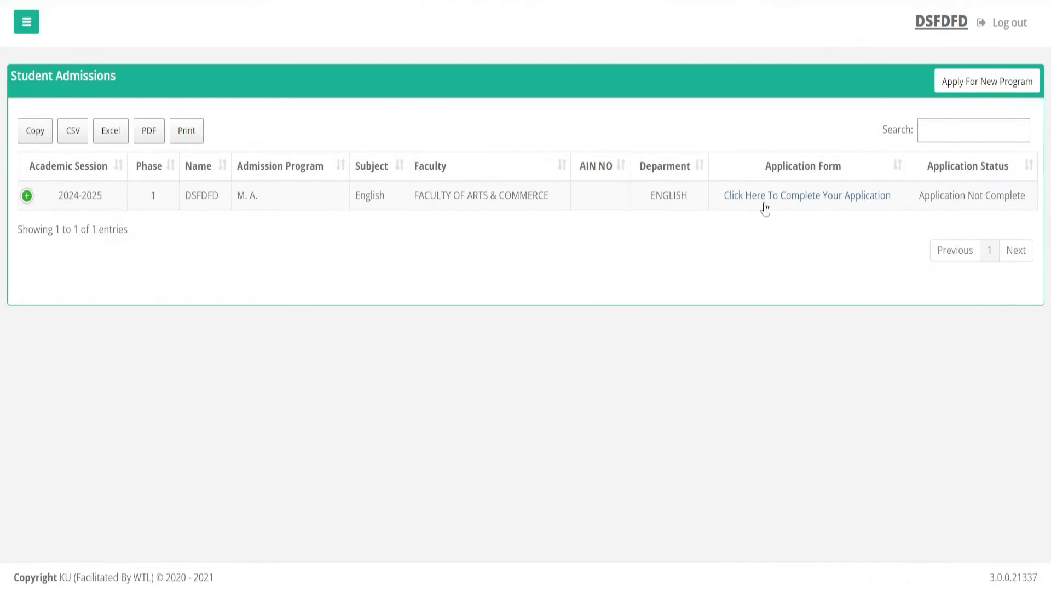
Step: Open the incomplete M.A. English application form and set the category to UNRESERVED CATEGORY
left_click(800, 206)
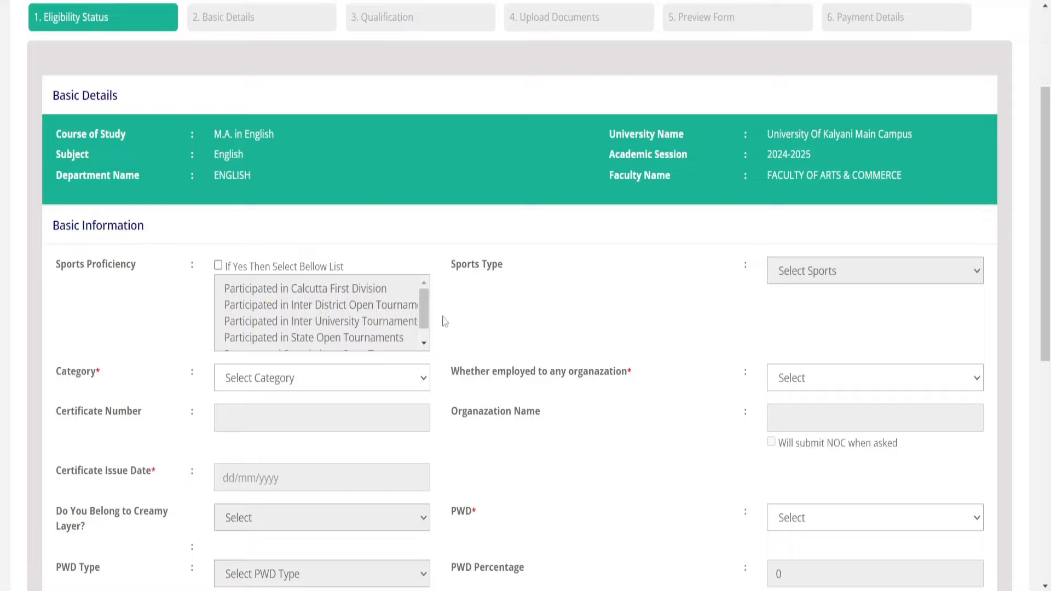
scroll(350, 331, "down", 1)
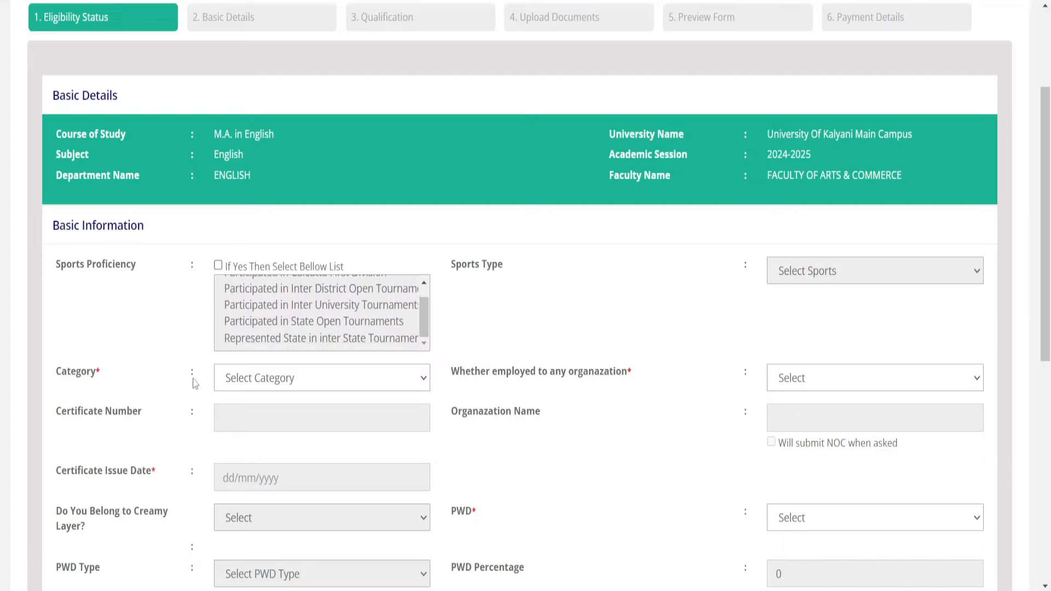
scroll(208, 383, "down", 2)
left_click(272, 307)
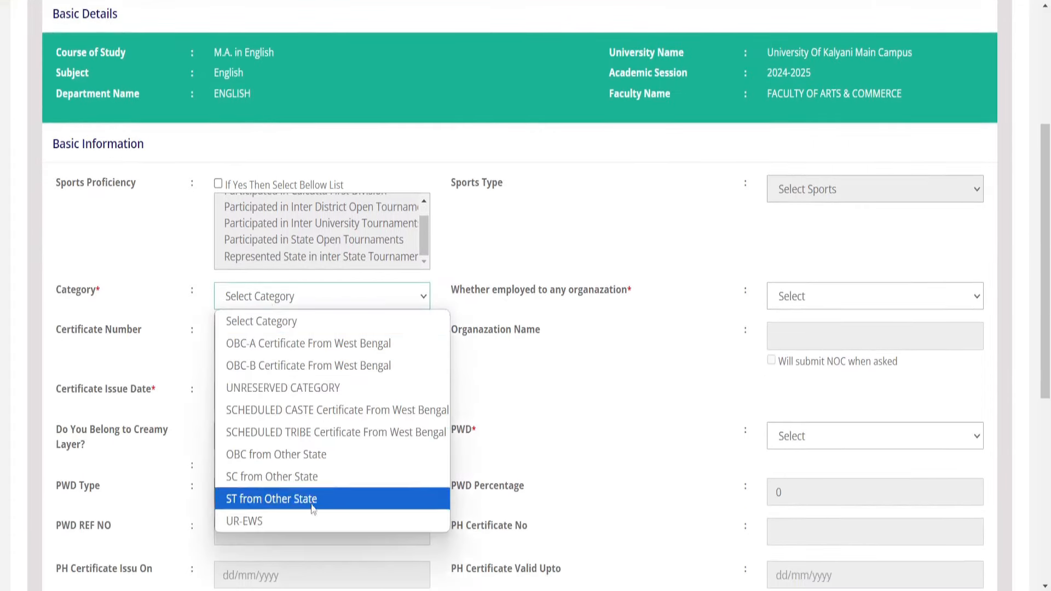
left_click(312, 388)
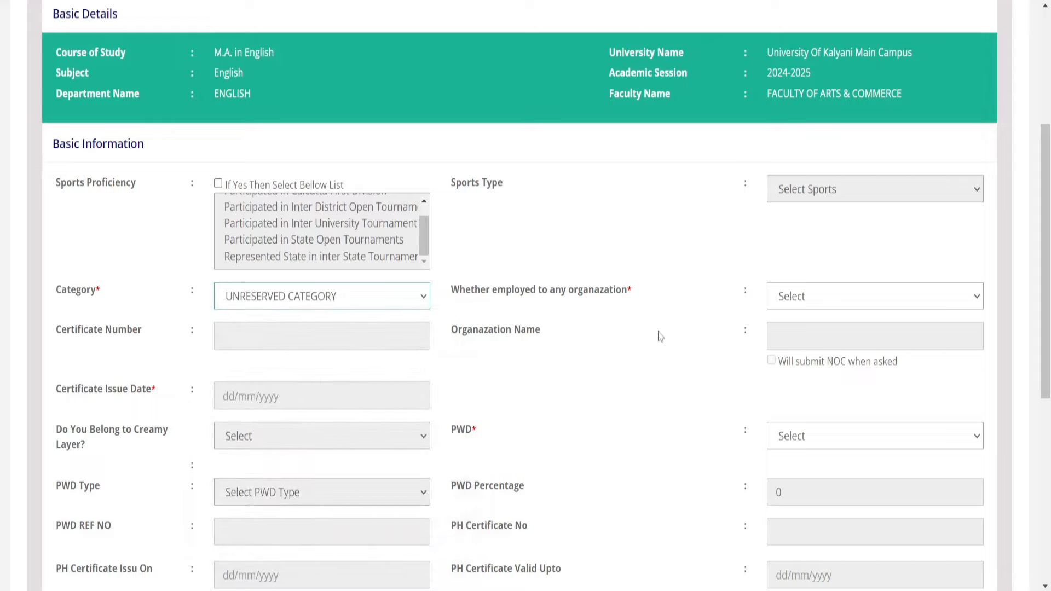
Step: Set both the employment in any organization and the PWD status to No
left_click(791, 307)
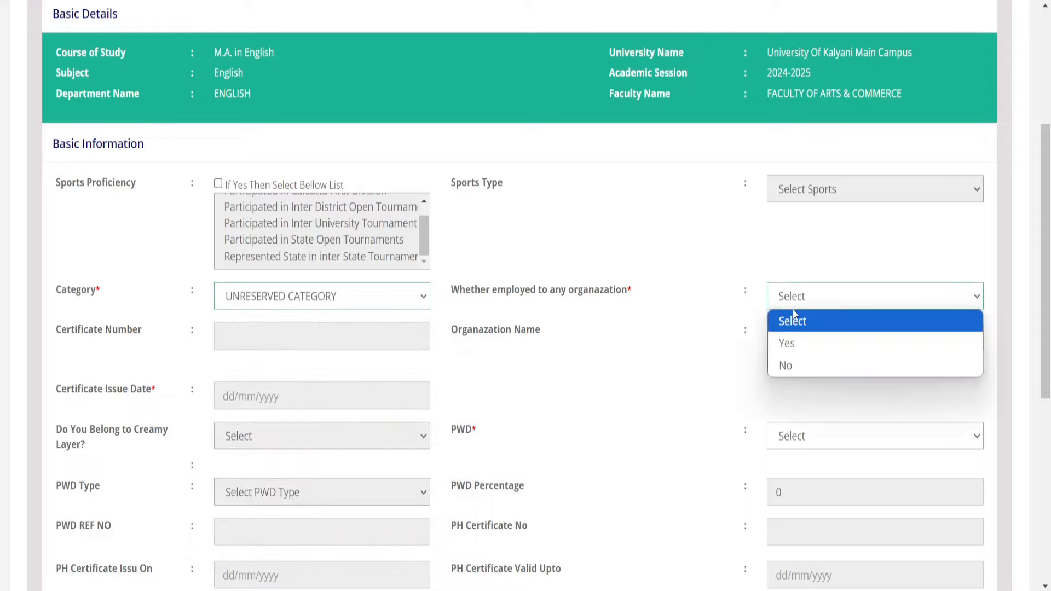
left_click(788, 366)
scroll(304, 337, "down", 2)
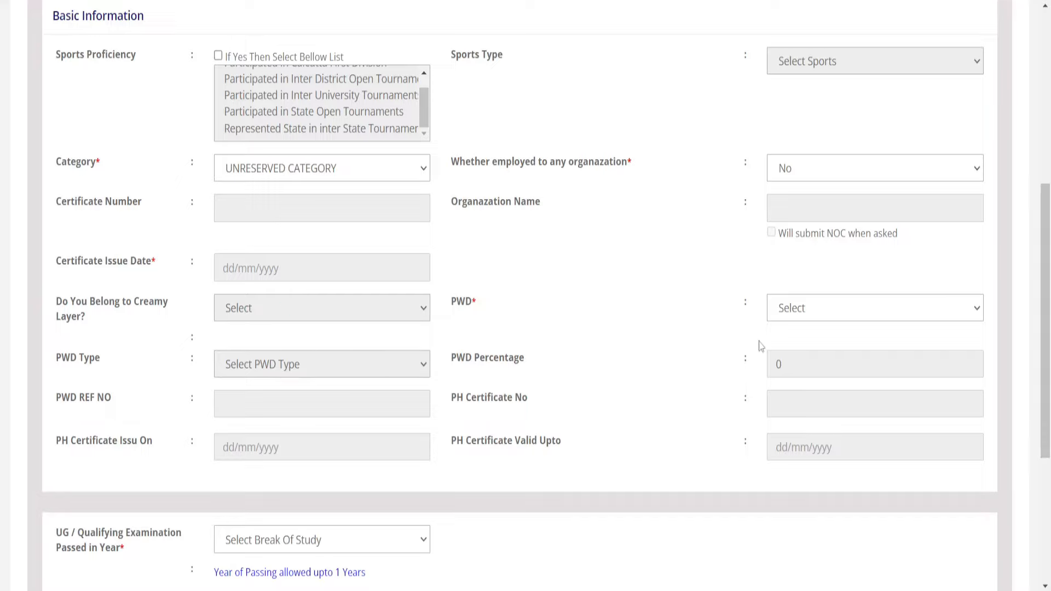
left_click(832, 318)
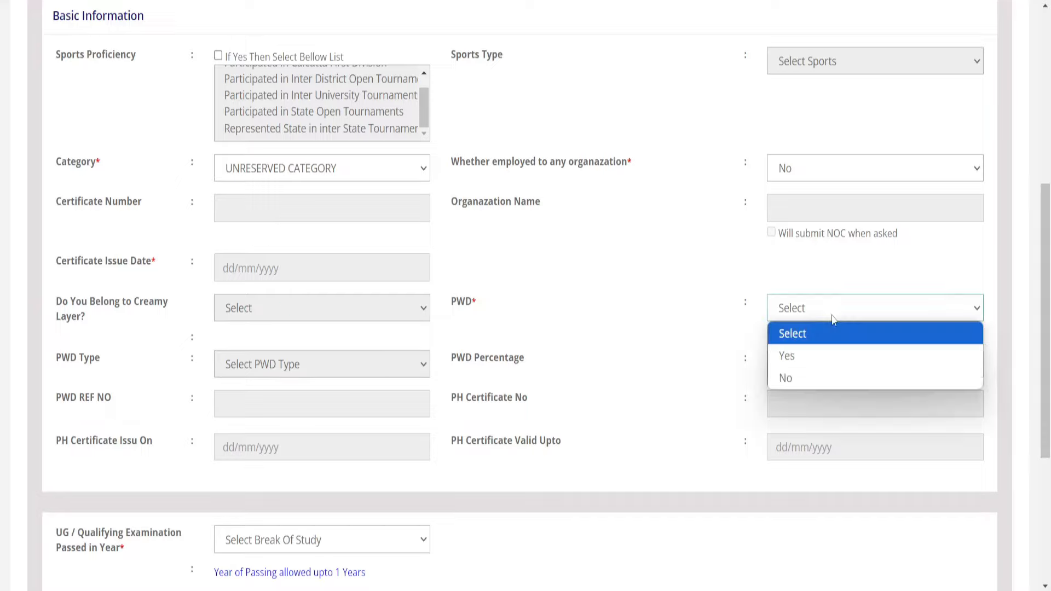
left_click(828, 379)
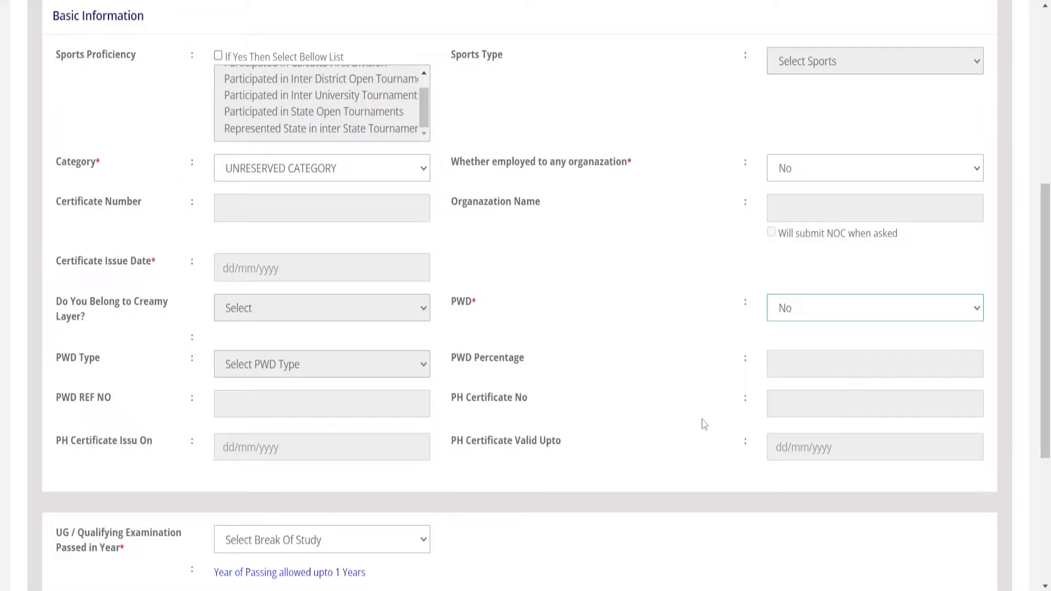
Step: Set the qualifying examination passing year to 2024 and the last exam passed through to Regular Mode
scroll(704, 424, "down", 5)
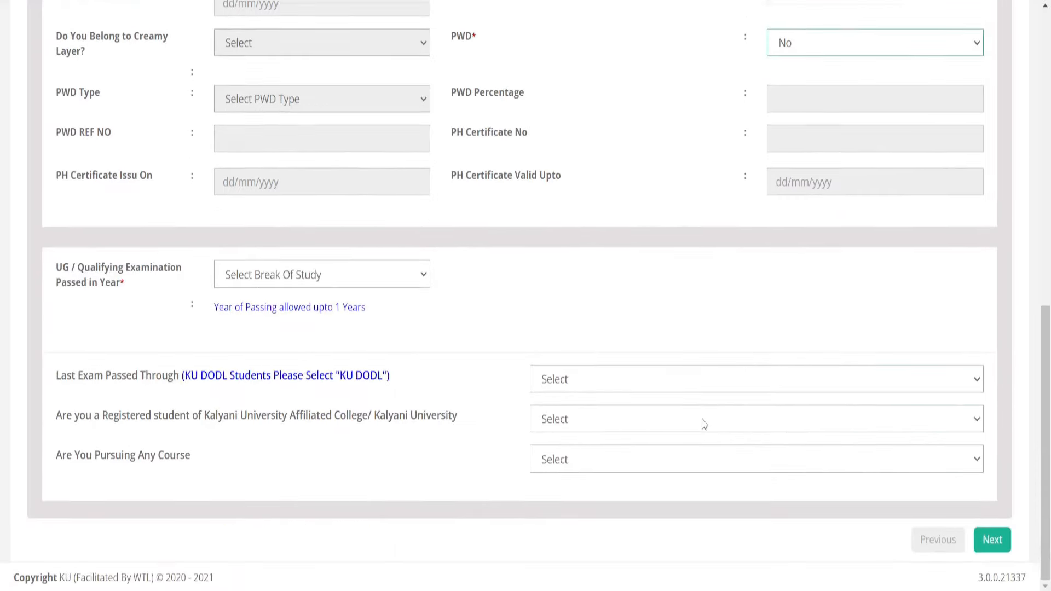
left_click(267, 276)
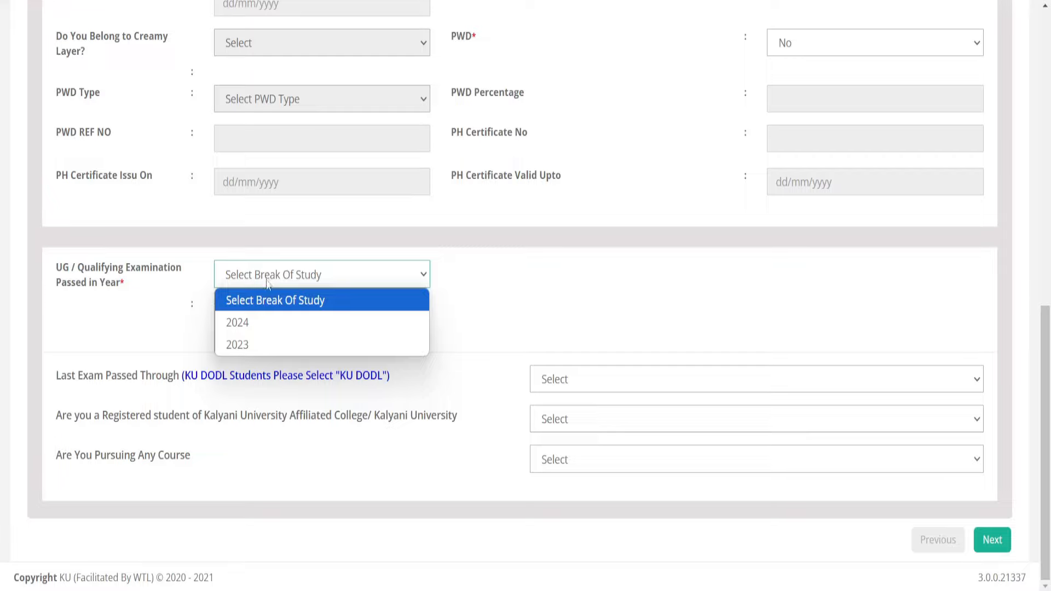
left_click(261, 323)
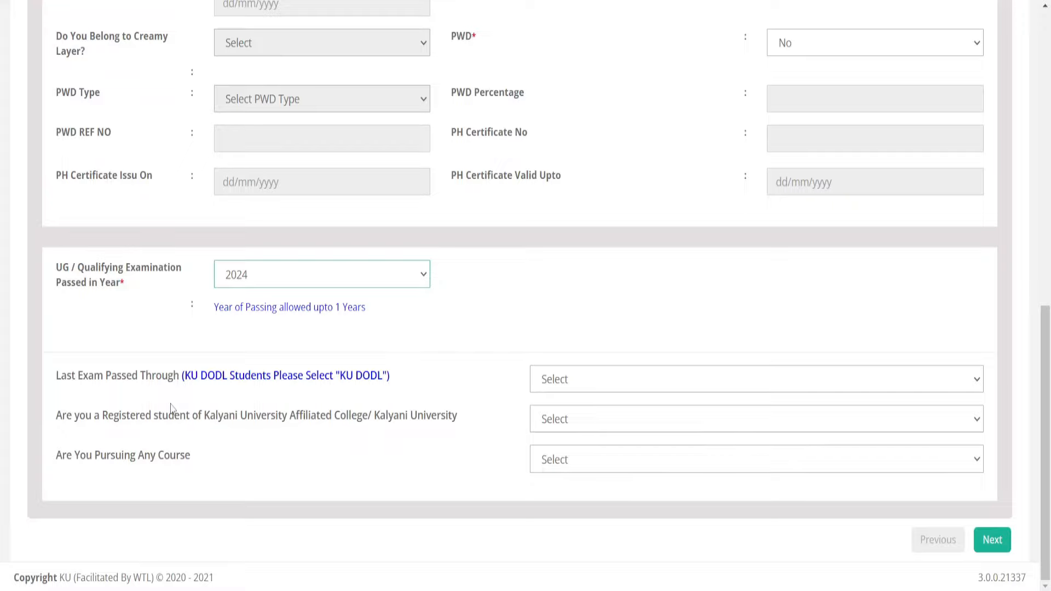
left_click(574, 392)
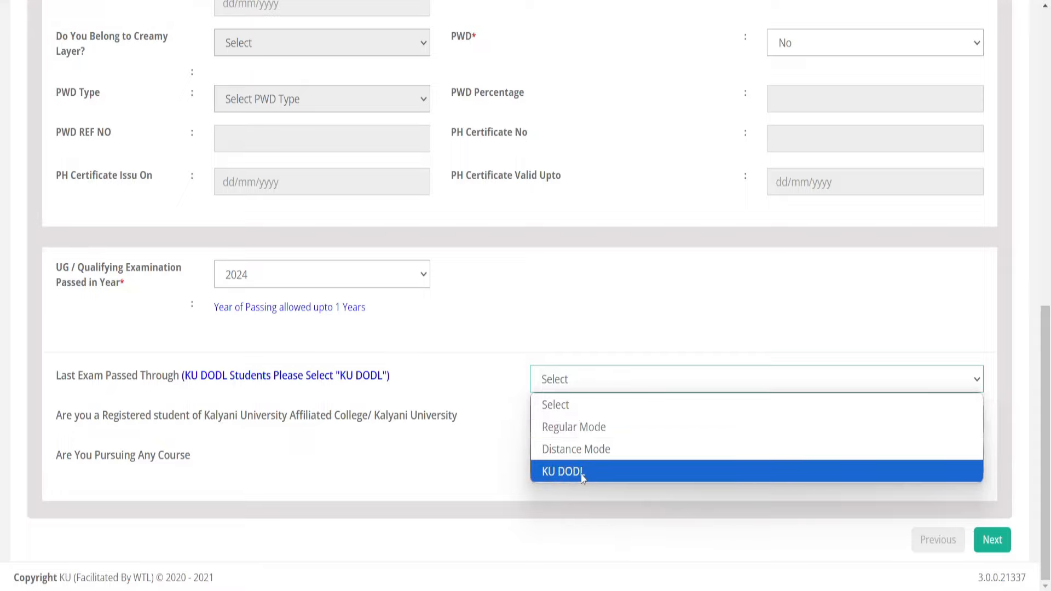
left_click(617, 426)
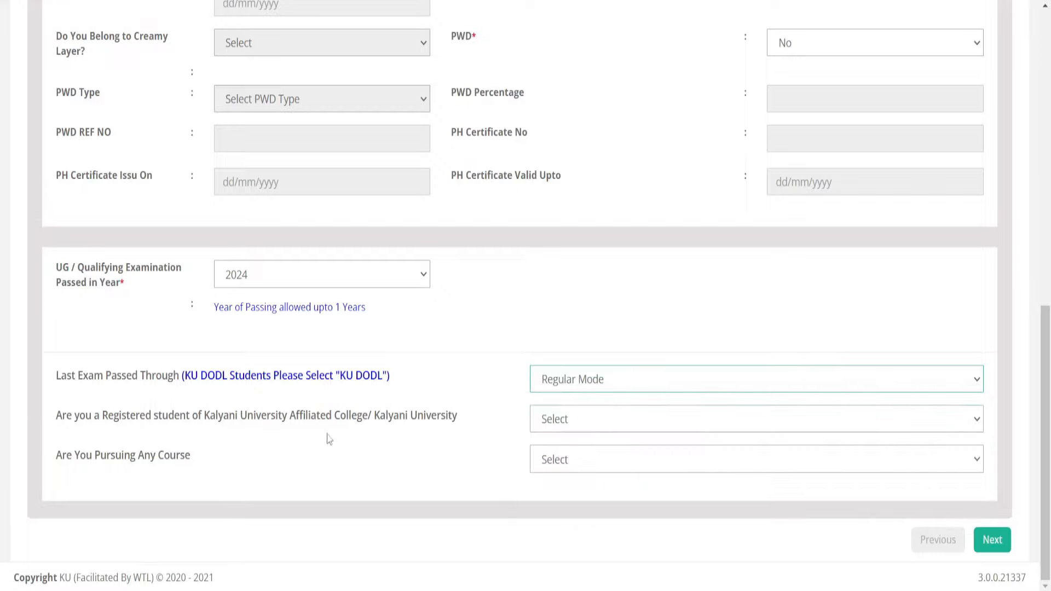
Step: Try the No and Yes answers for being a registered student of Kalyani University or an affiliated college
left_click(549, 421)
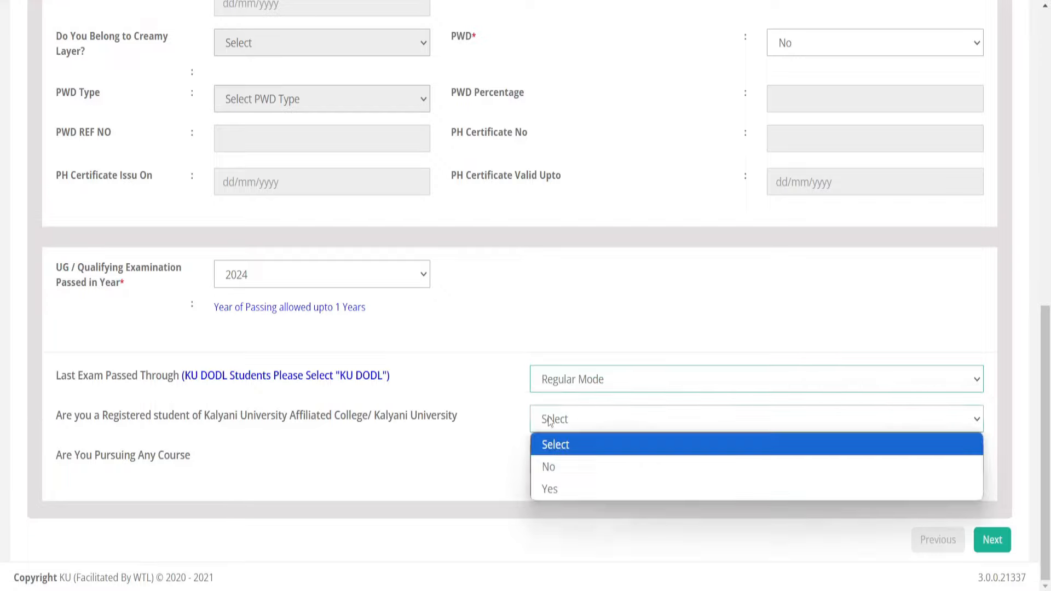
left_click(552, 467)
left_click(603, 427)
left_click(589, 488)
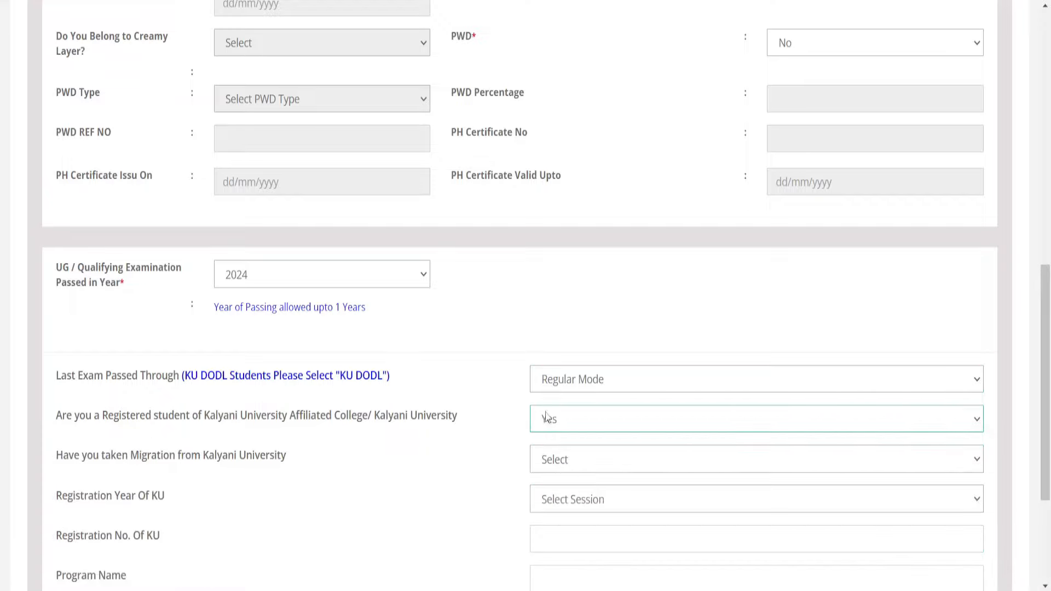
Step: Set the registered Kalyani University student answer to No
scroll(559, 427, "down", 2)
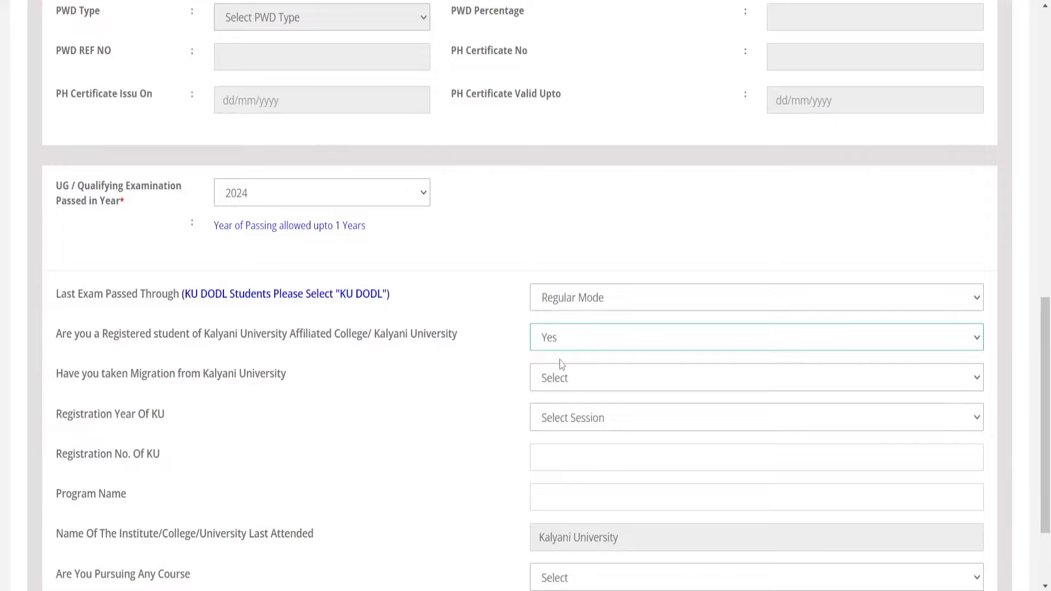
left_click(559, 339)
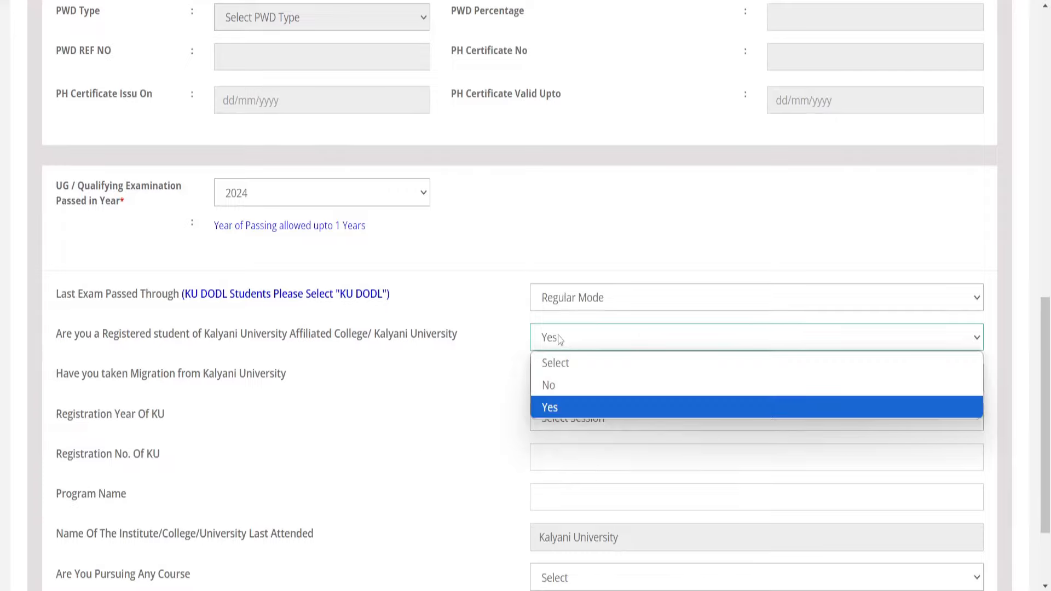
left_click(569, 386)
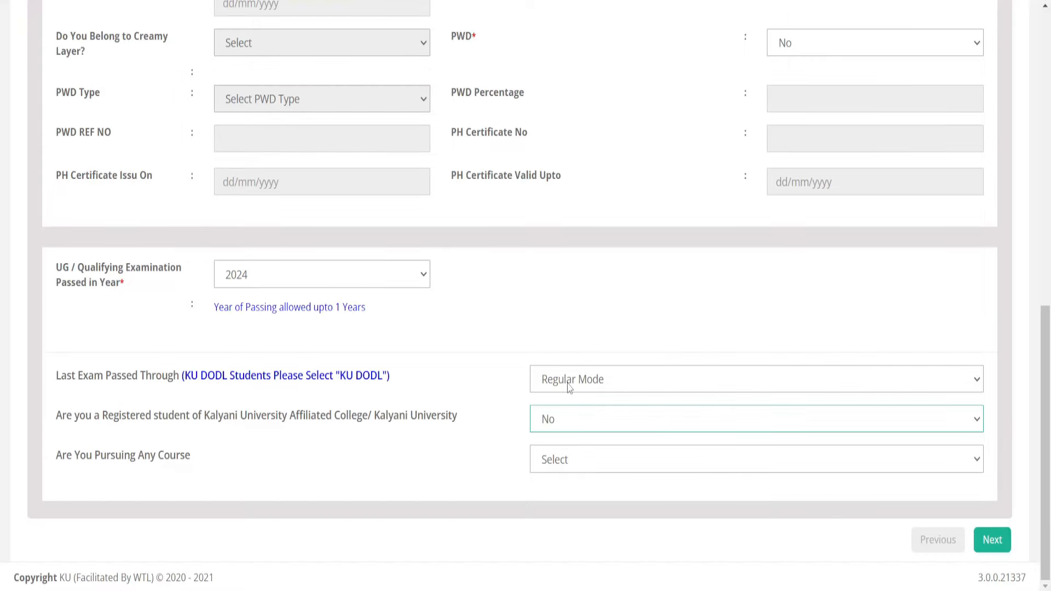
Step: Try the No and Yes answers for currently pursuing any course
left_click(579, 469)
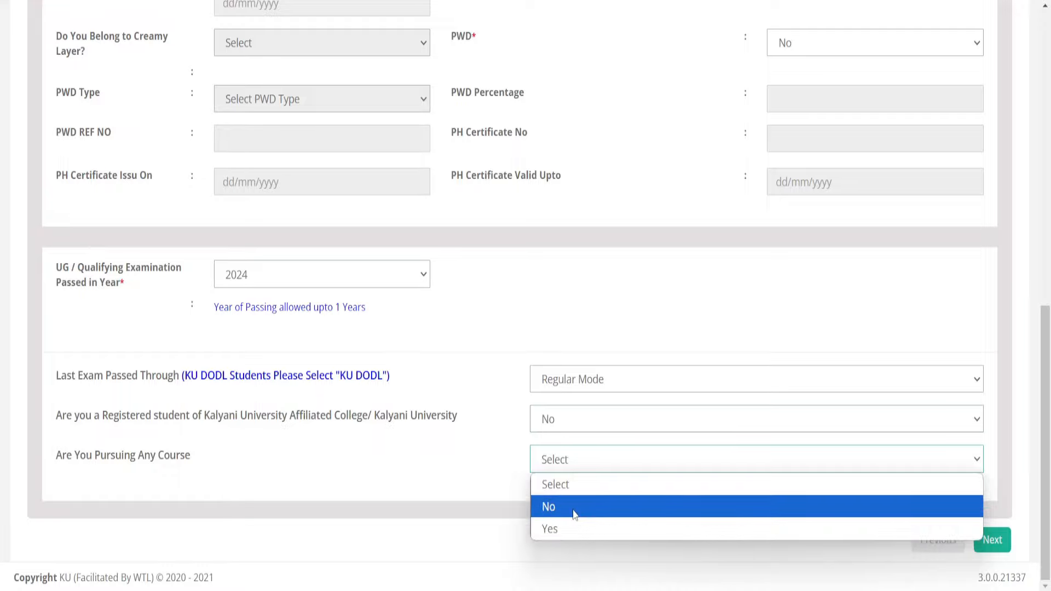
left_click(570, 506)
left_click(570, 466)
left_click(571, 528)
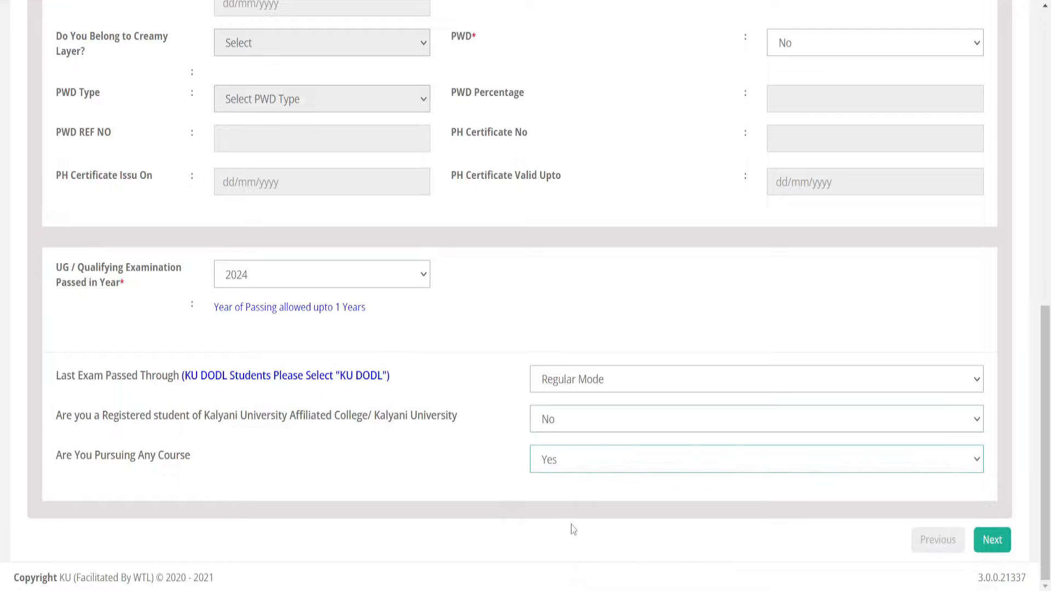
Step: Set the answer for pursuing any course to No and continue to the Basic Details stage
left_click(572, 468)
left_click(553, 508)
left_click(992, 540)
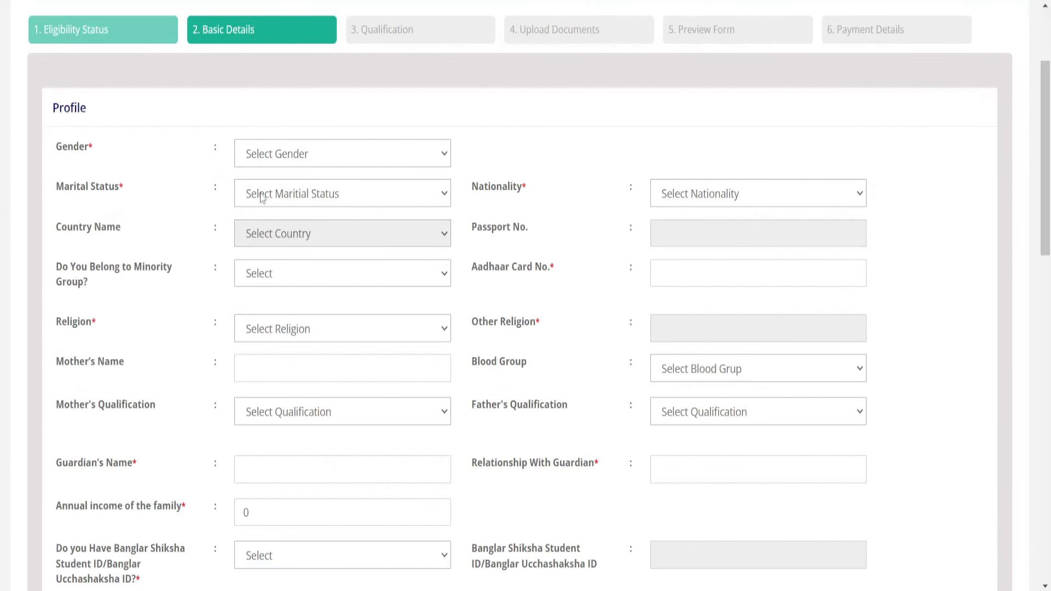
Step: Set the applicant's nationality to Indian after trying Other than Indian, and answer No for belonging to a minority group
left_click(717, 195)
left_click(697, 240)
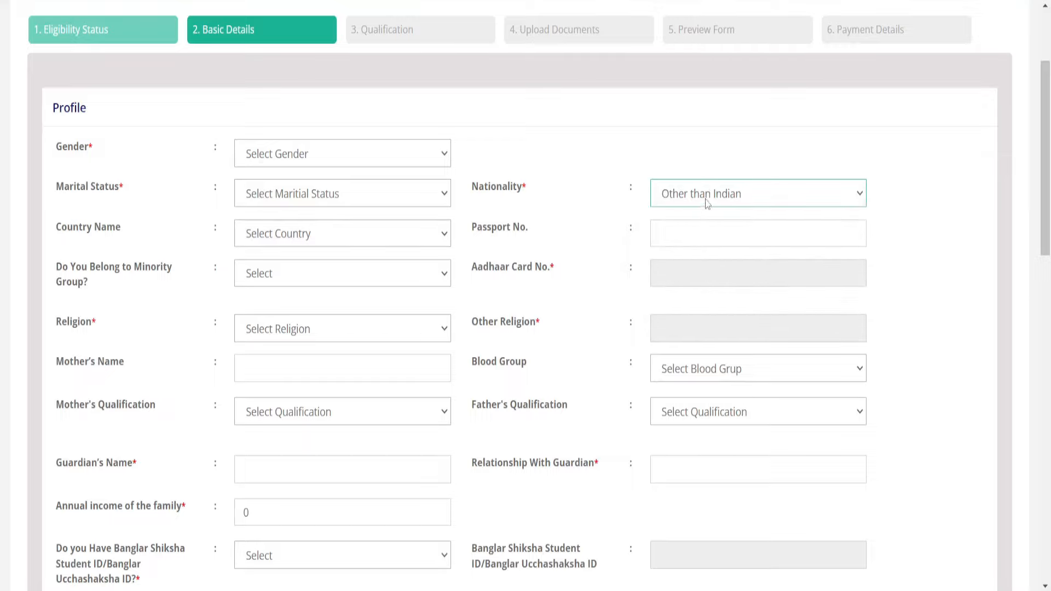
left_click(705, 205)
left_click(695, 237)
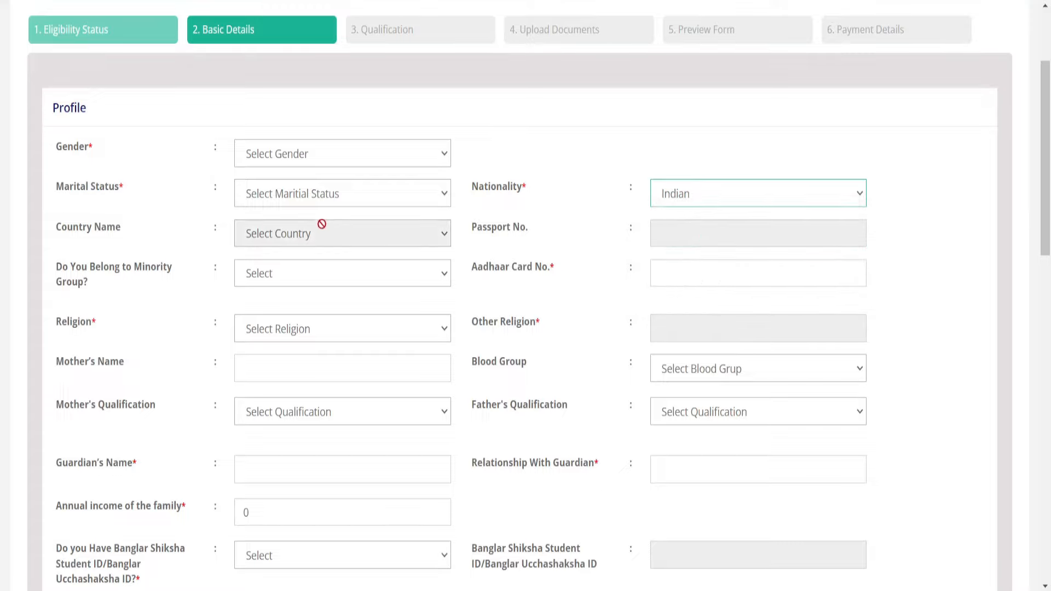
left_click(324, 281)
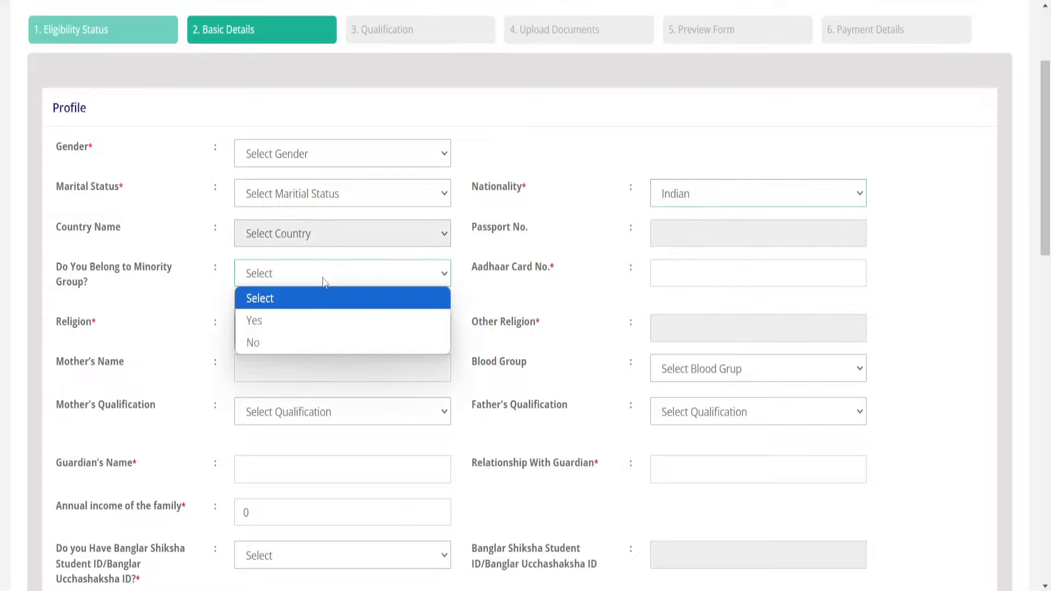
left_click(300, 335)
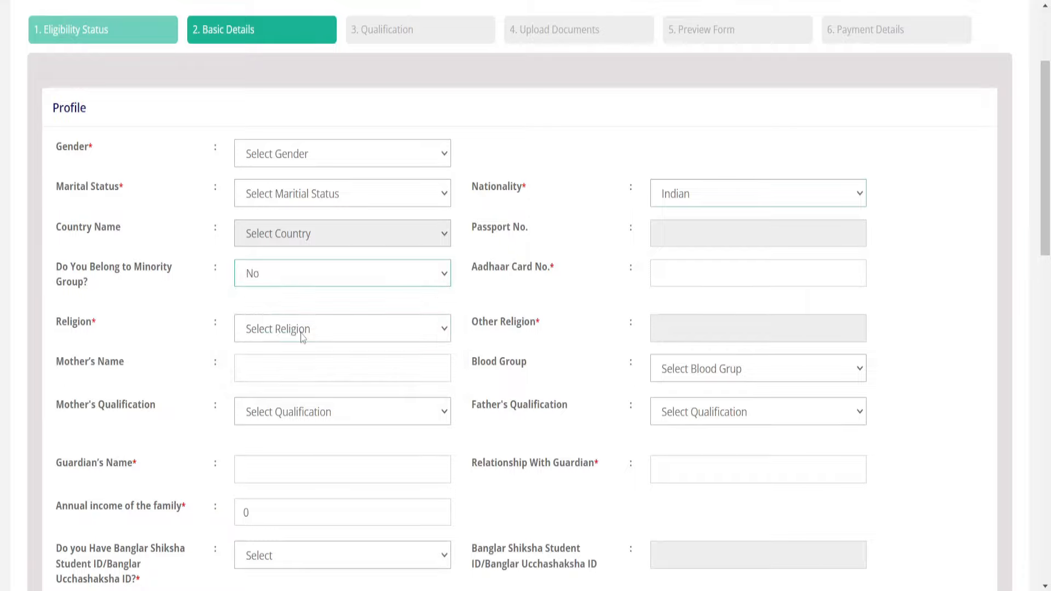
Step: Examine the Aadhaar, religion, blood group and guardian's name fields in the Profile section, including the available religion options
left_click(691, 281)
left_click(308, 327)
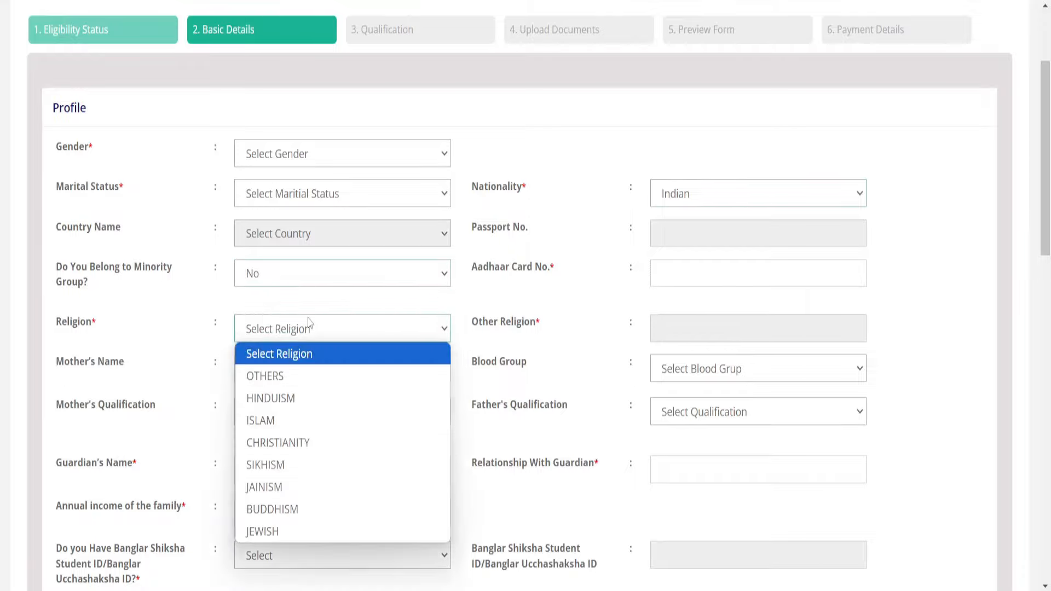
left_click(310, 324)
scroll(308, 324, "down", 2)
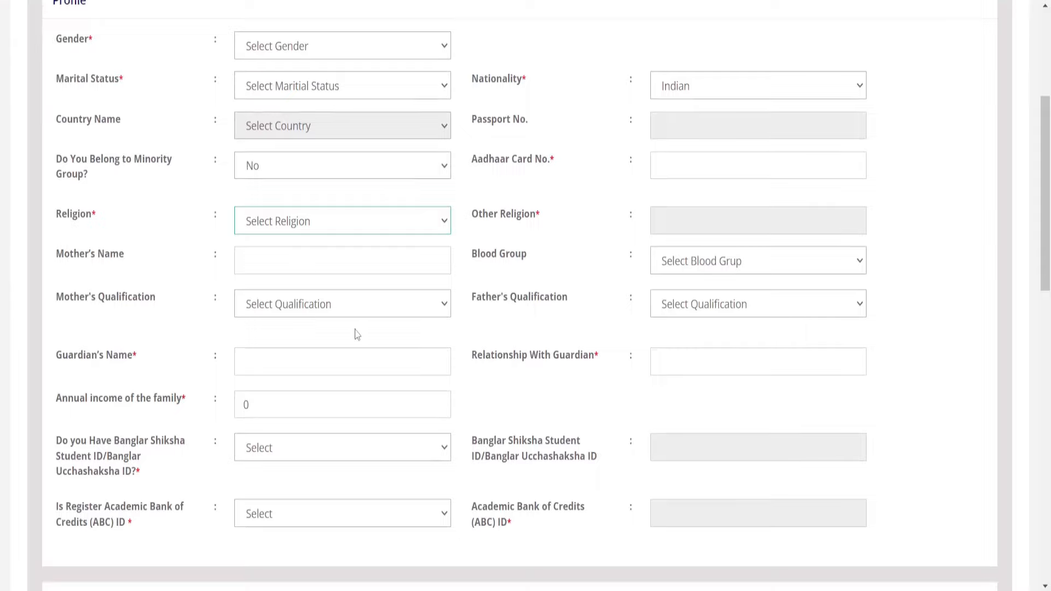
left_click(766, 268)
left_click(766, 269)
left_click(289, 365)
Step: Answer Yes for having a Banglar Shiksha Student ID and Yes for being registered with the Academic Bank of Credits
scroll(283, 410, "down", 1)
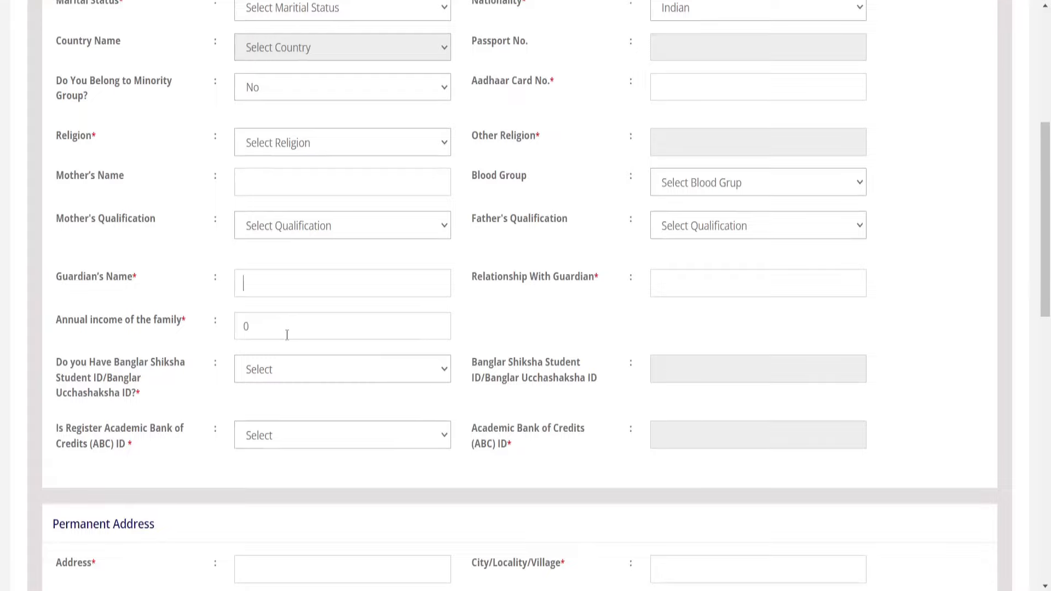
left_click(283, 371)
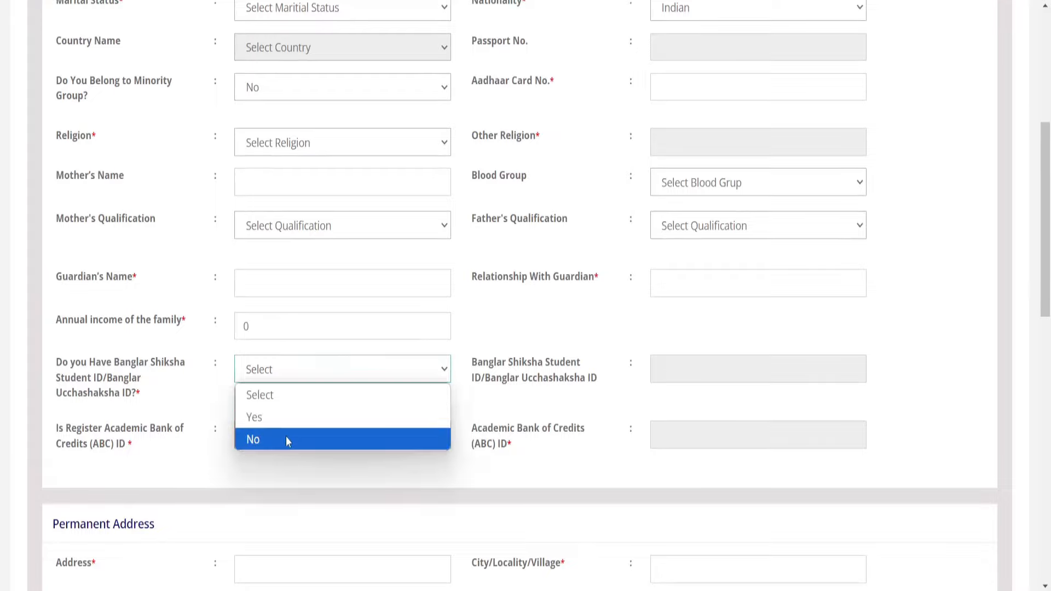
left_click(293, 421)
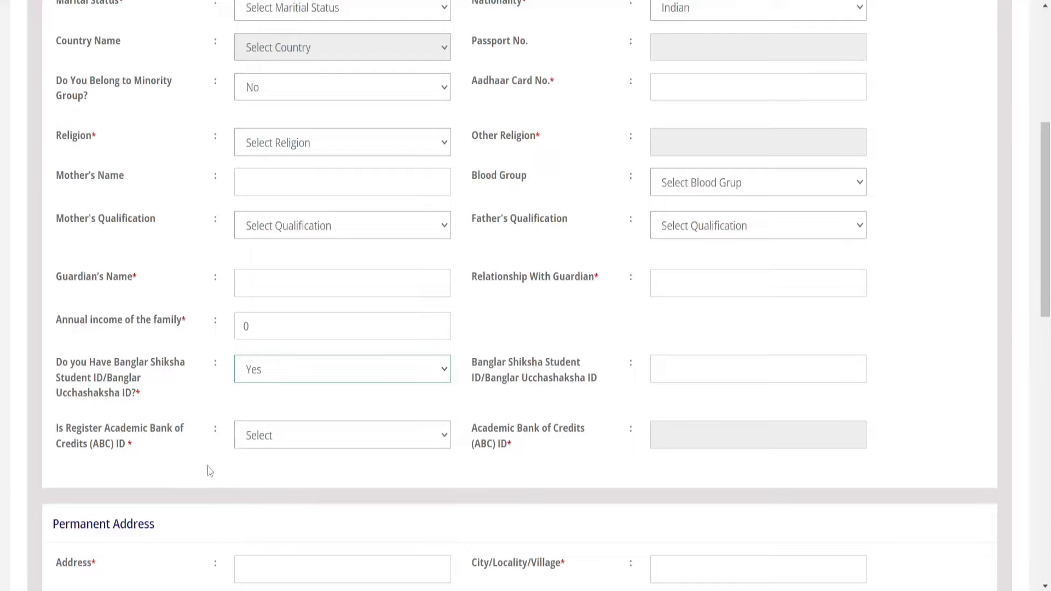
left_click(291, 448)
left_click(294, 484)
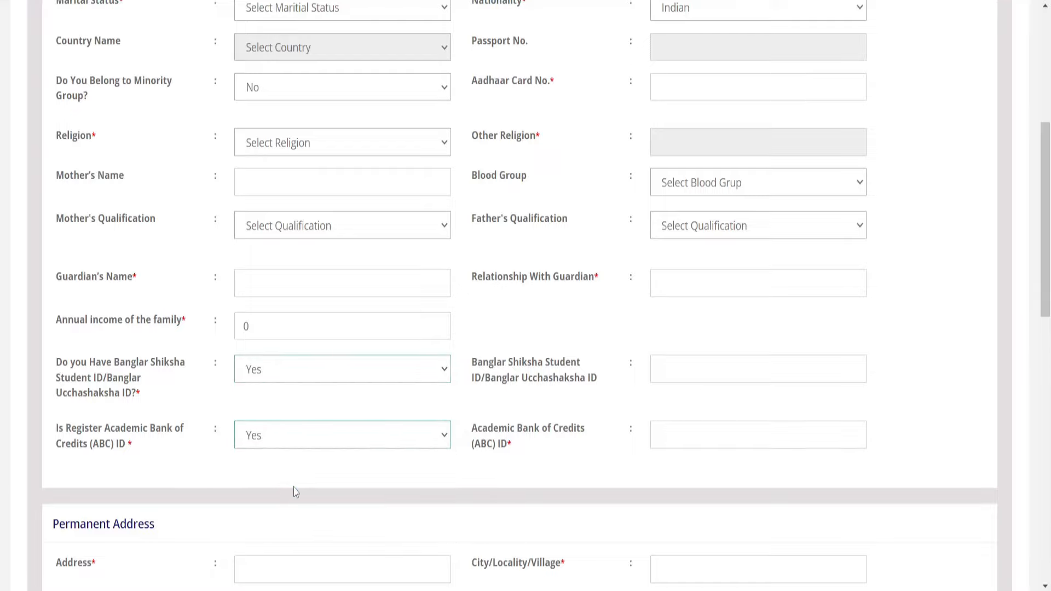
Step: Review the permanent address, present address and local contact person sections of the Basic Details form
scroll(326, 372, "down", 5)
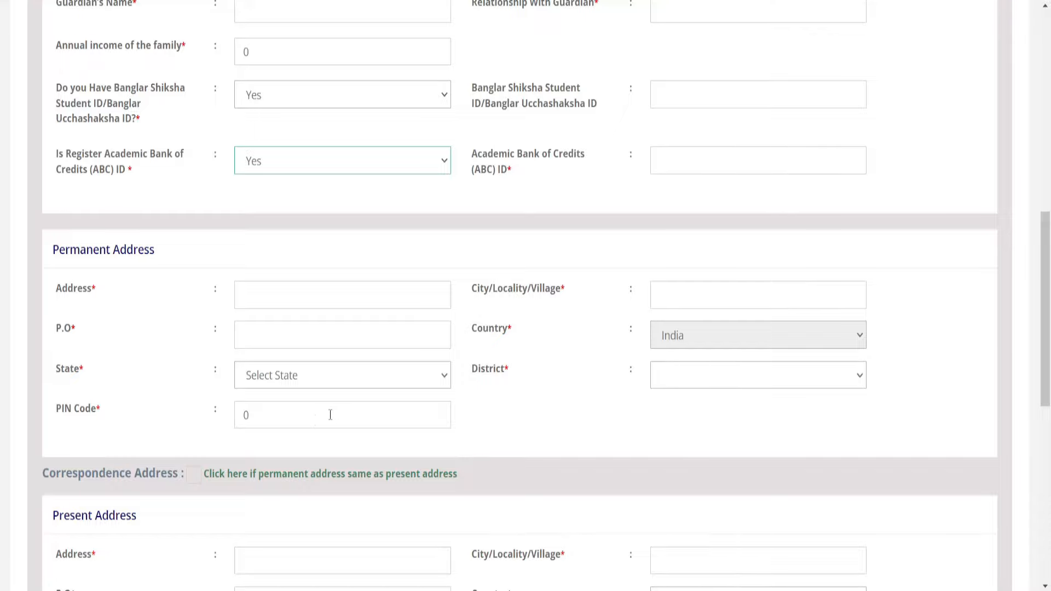
scroll(317, 420, "down", 5)
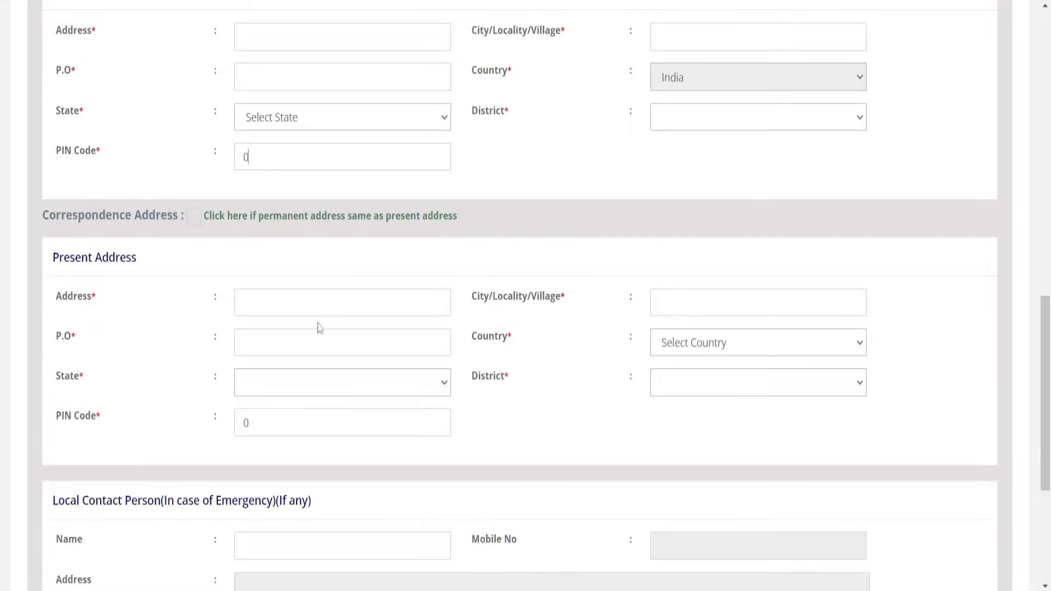
scroll(319, 332, "down", 5)
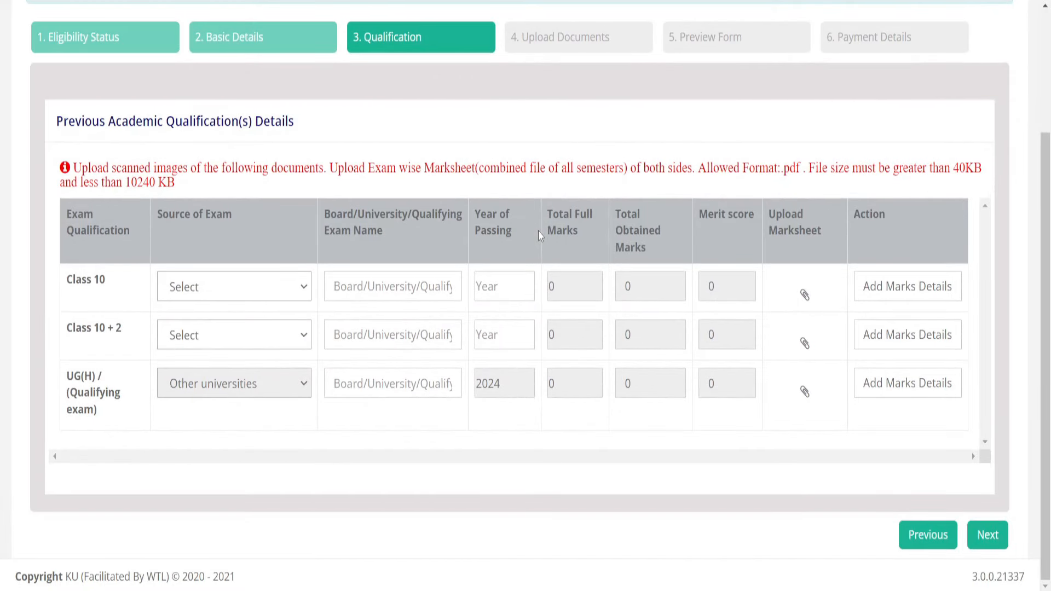
Step: Set the Class 10 exam source to WB Board, accept the subject details change, and enter 2007 as the year of passing
left_click(224, 291)
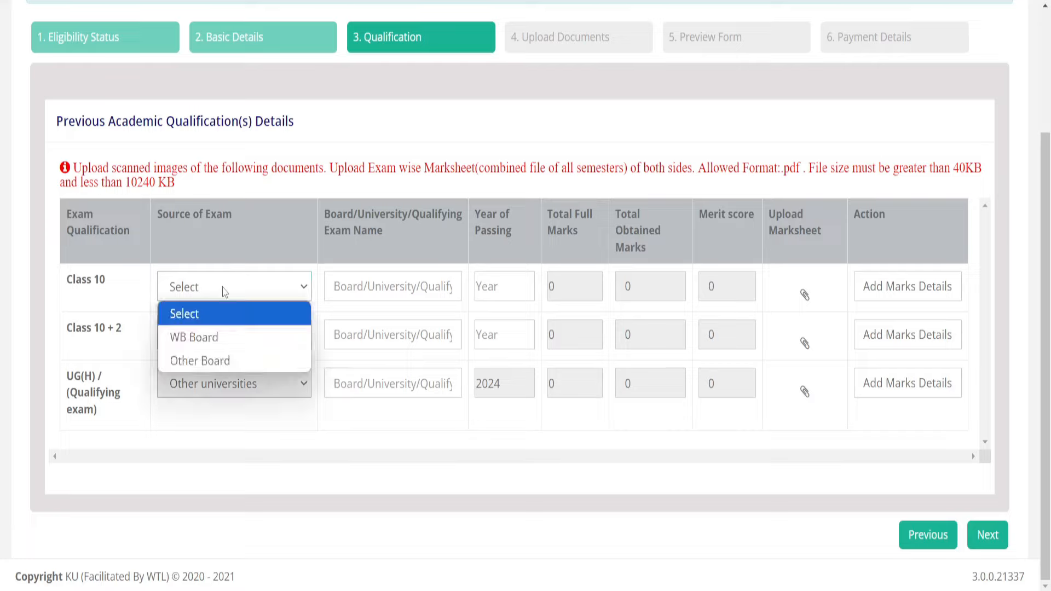
left_click(218, 336)
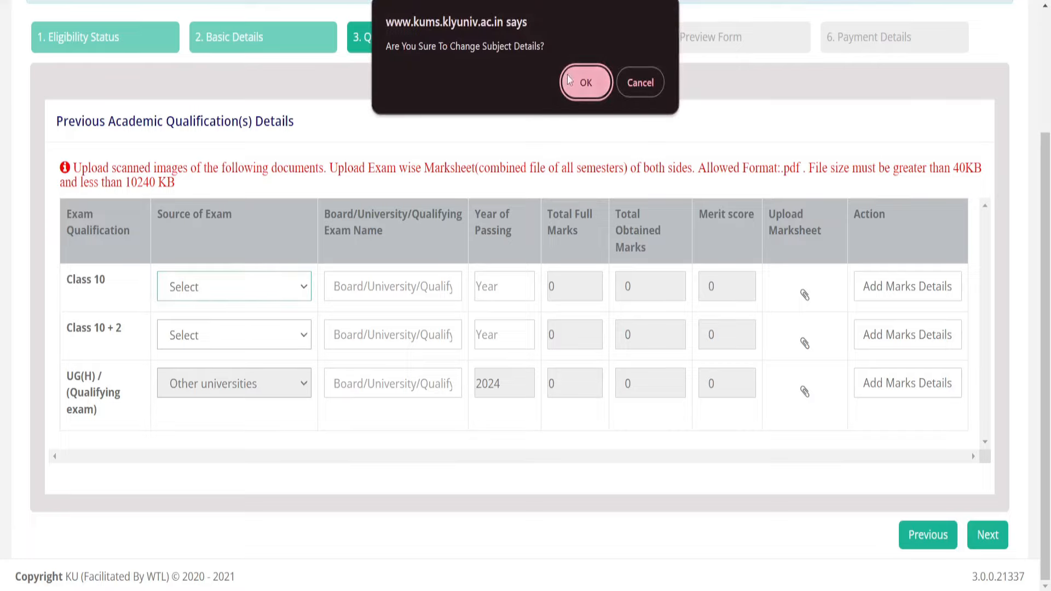
left_click(585, 82)
left_click(237, 298)
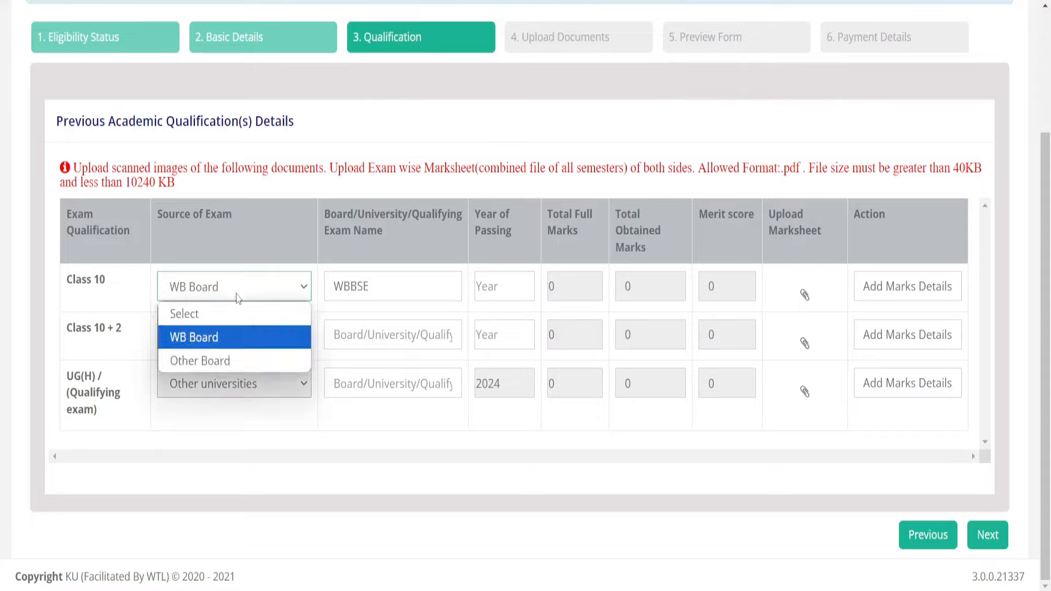
left_click(237, 297)
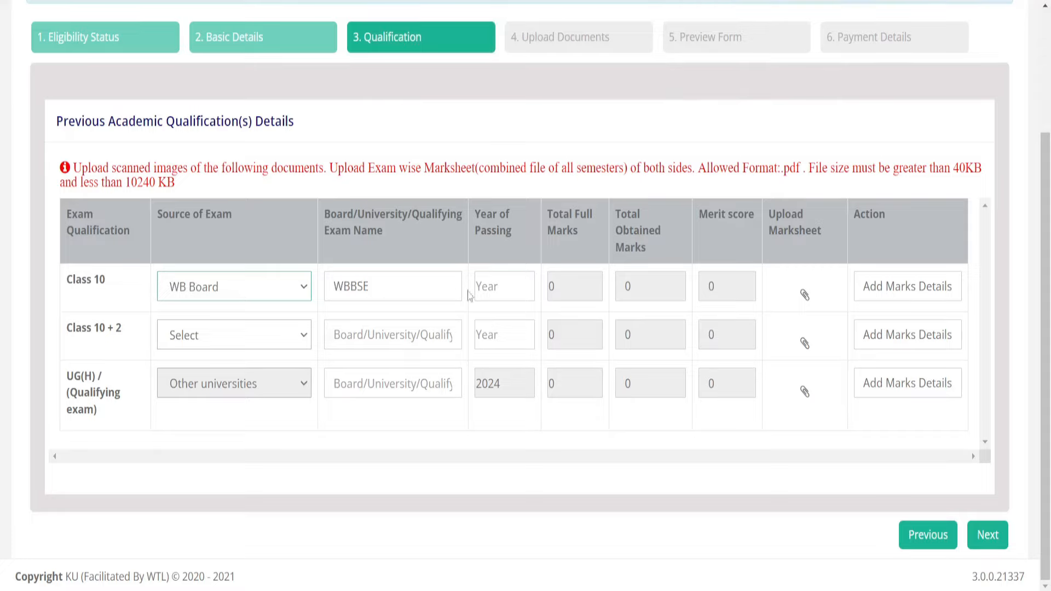
left_click(521, 291)
type("2007")
Step: Add the Class 10 marks details as Marks Based, with full marks of 700 and obtained marks of 600
left_click(889, 292)
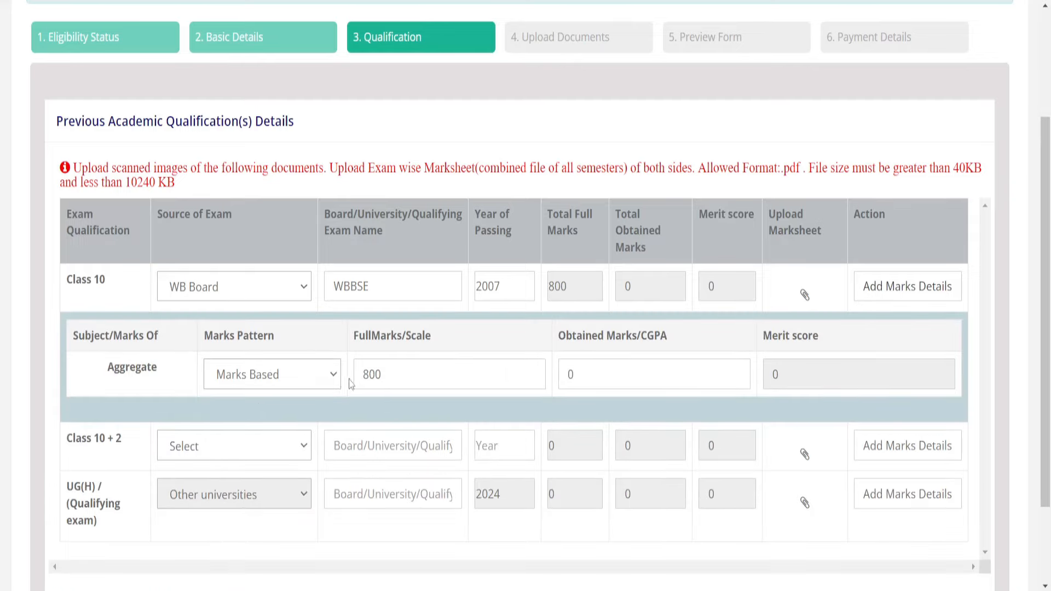
left_click(281, 375)
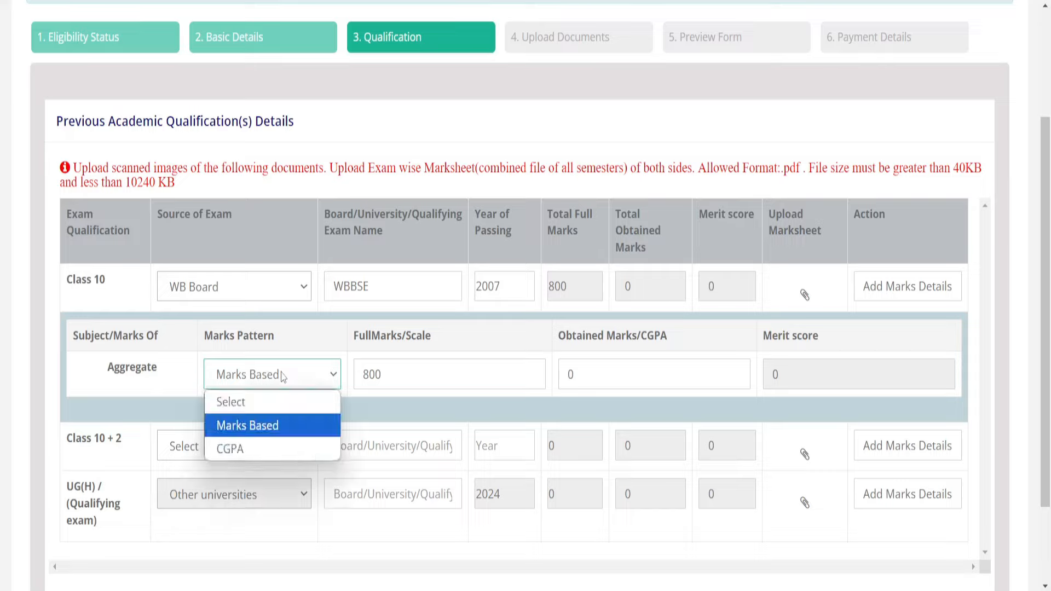
left_click(279, 426)
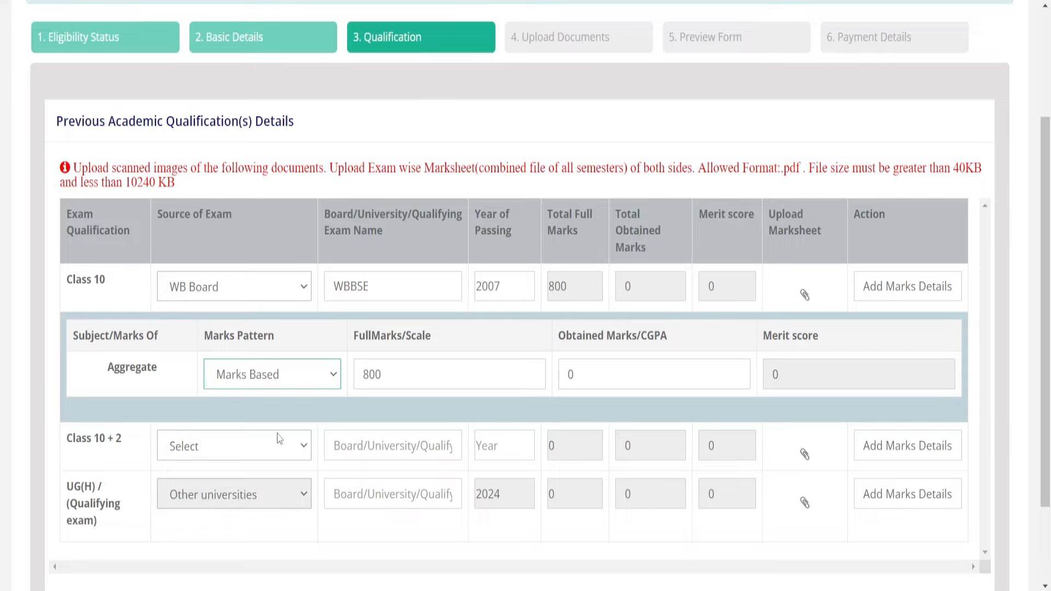
left_click(404, 374)
key("BackSpace")
key("BackSpace")
key("BackSpace")
type("700")
left_click(624, 377)
key("BackSpace")
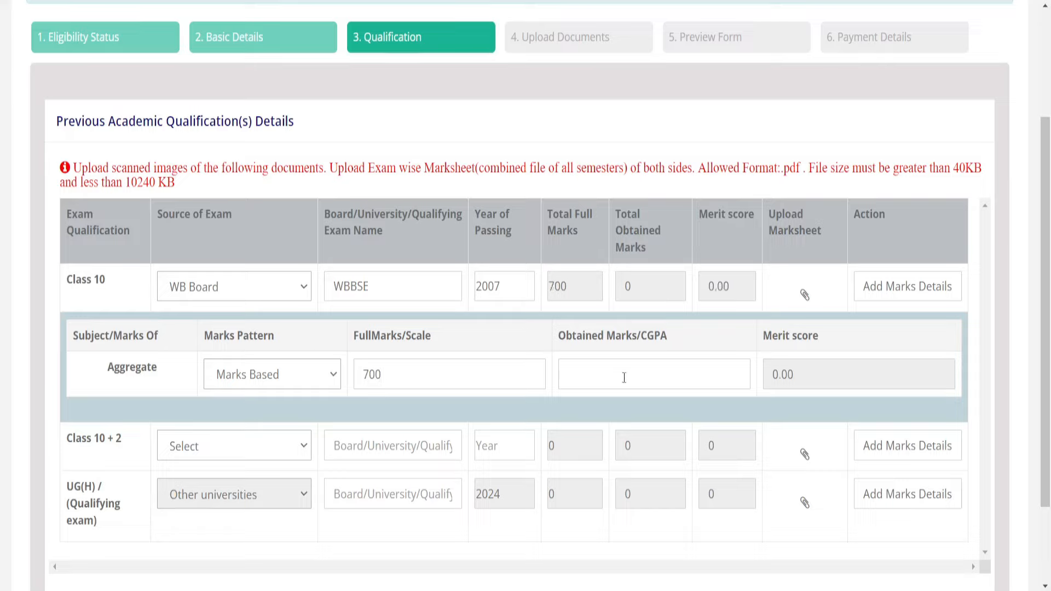
type("600")
key("Tab")
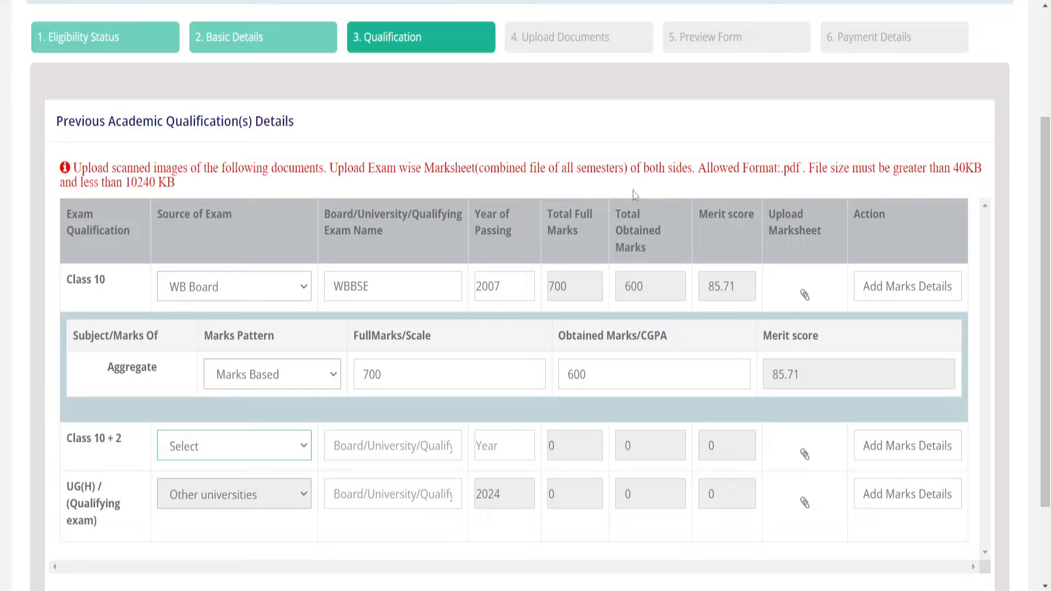
left_click_drag(630, 168, 695, 180)
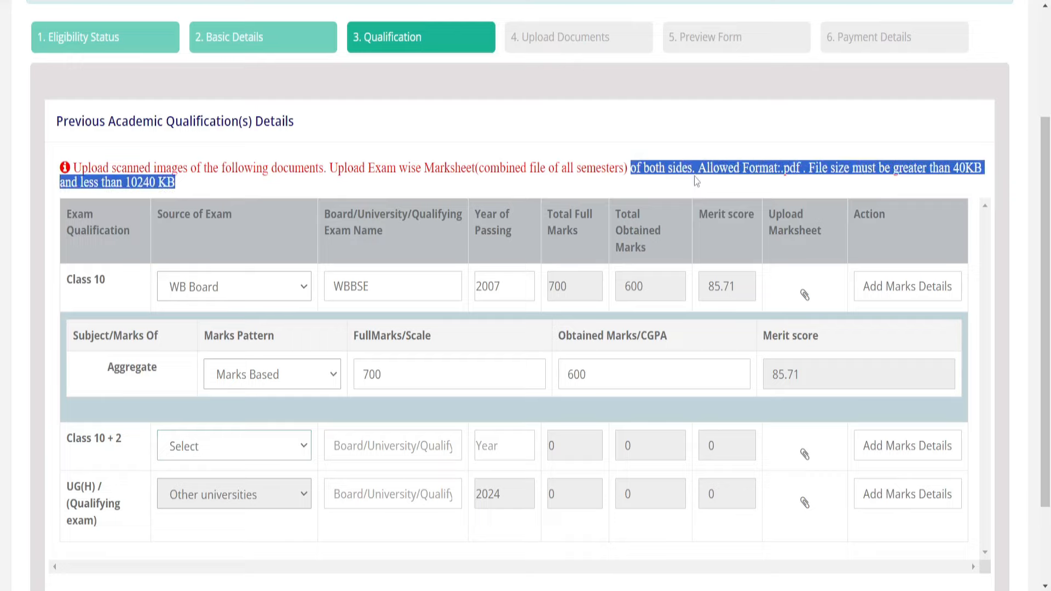
left_click(693, 184)
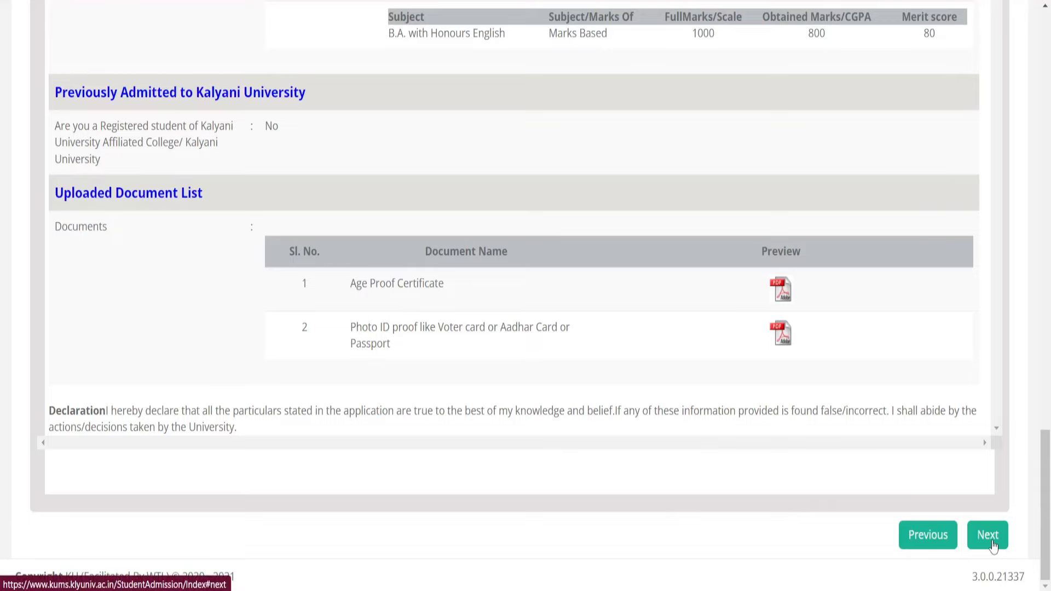
Step: Continue from the application preview, confirm proceeding with payment and submission, and go to the submitted application form listing
left_click(985, 535)
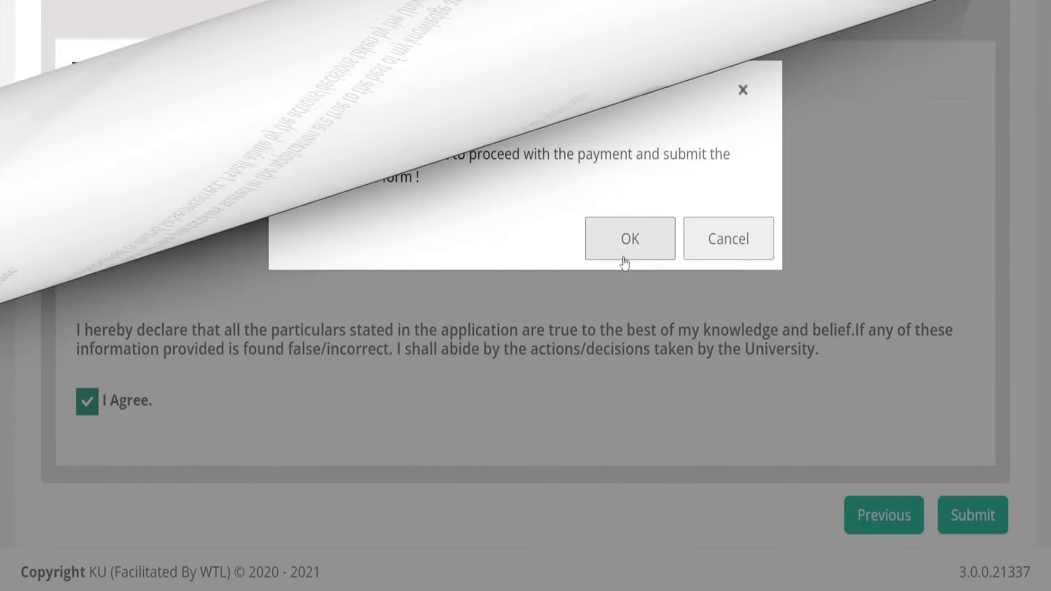
left_click(625, 254)
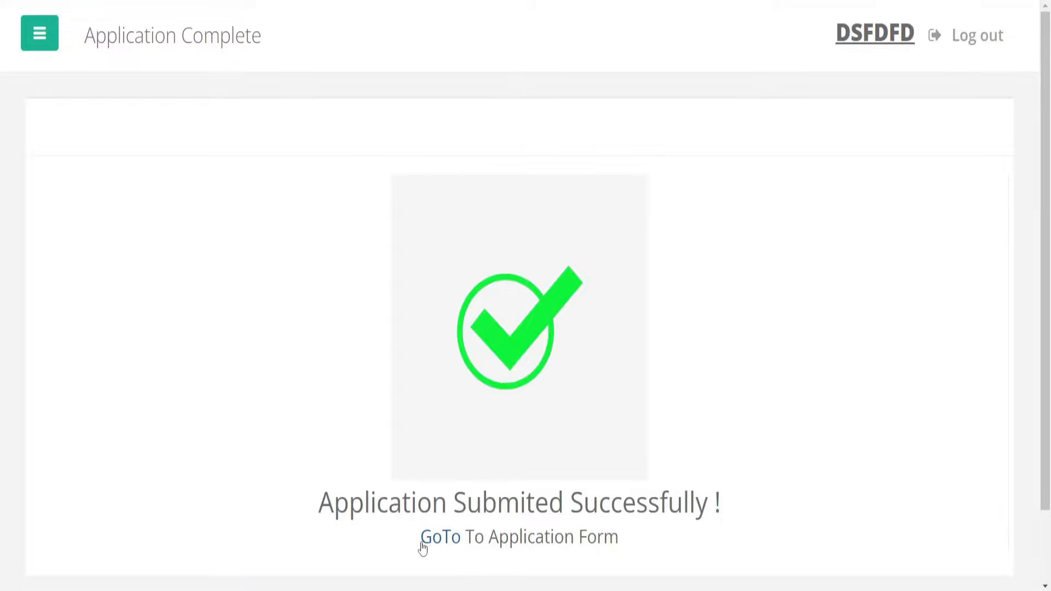
left_click(438, 538)
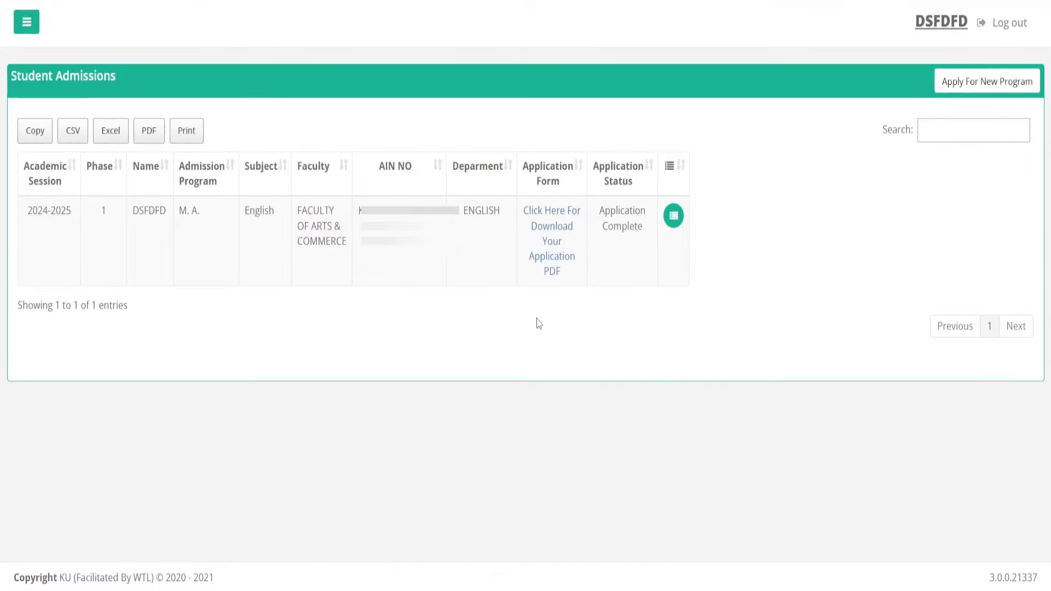